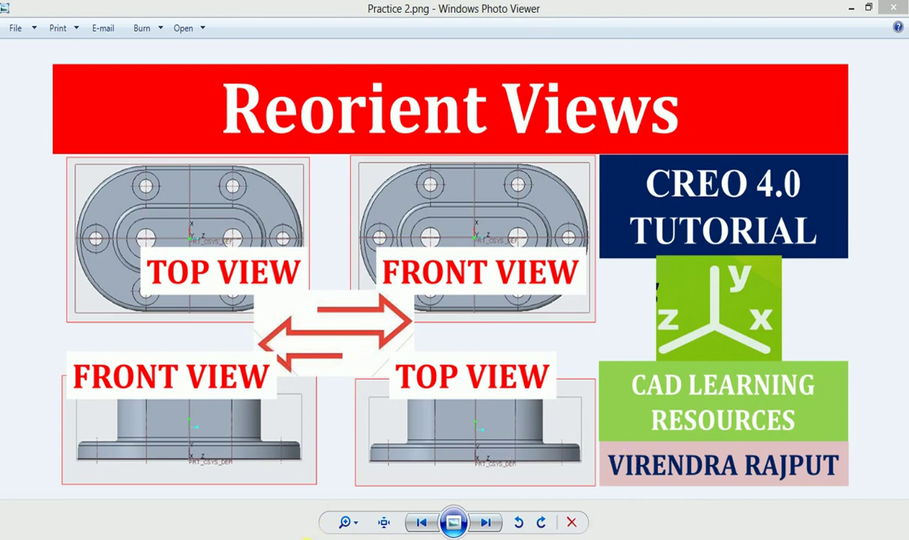
Step: Switch to the MODEL3 part in Creo Parametric and display it in Standard Orientation
mouse_move(244, 521)
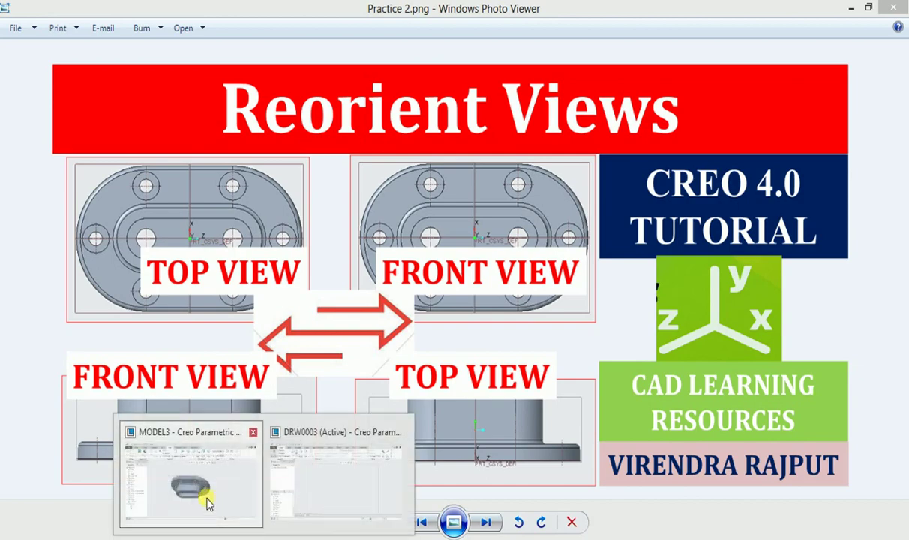
left_click(196, 379)
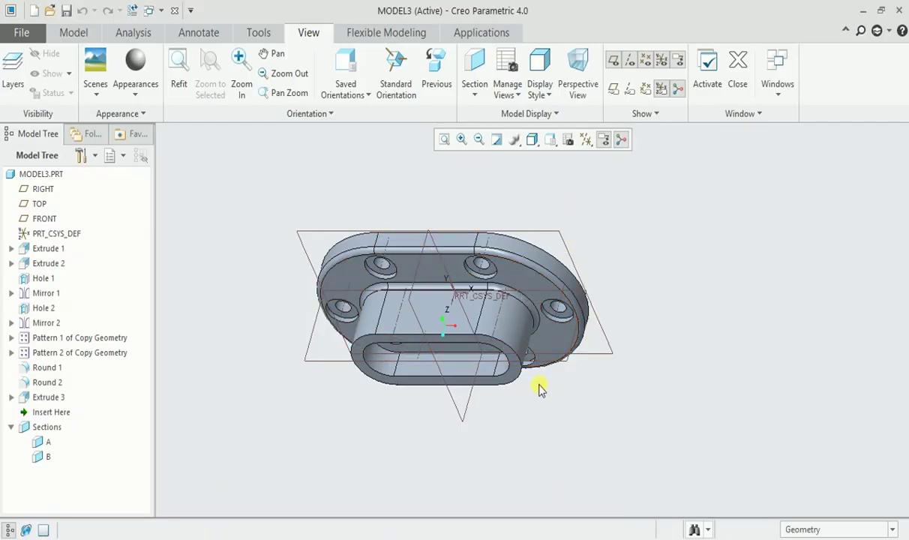
left_click(74, 32)
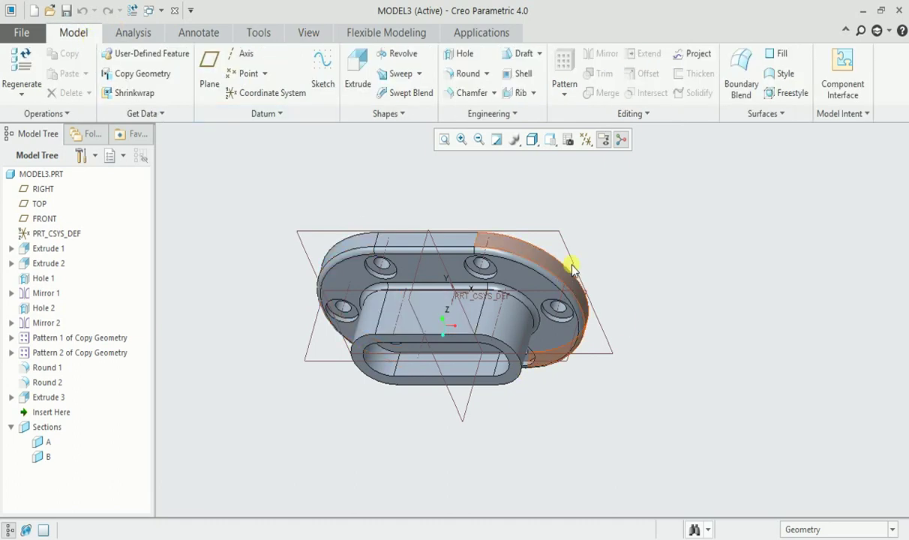
left_click(551, 141)
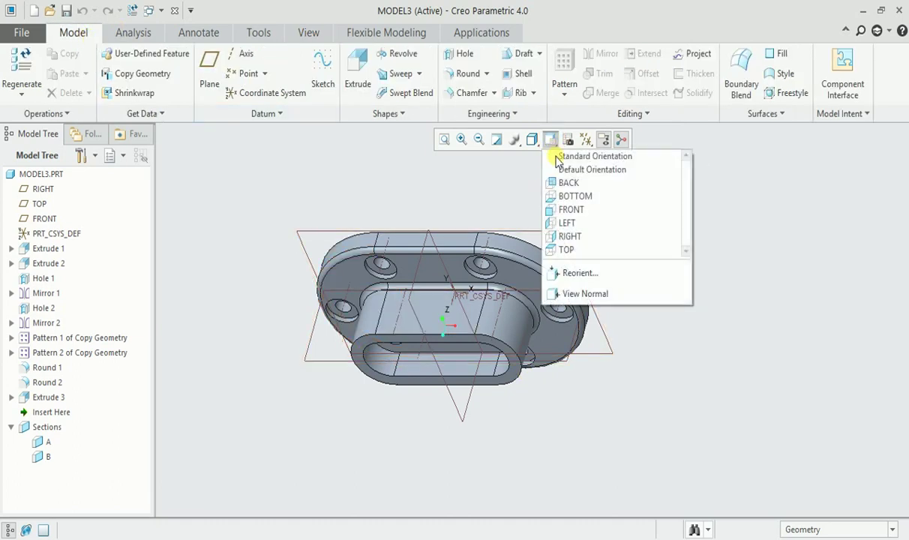
left_click(564, 155)
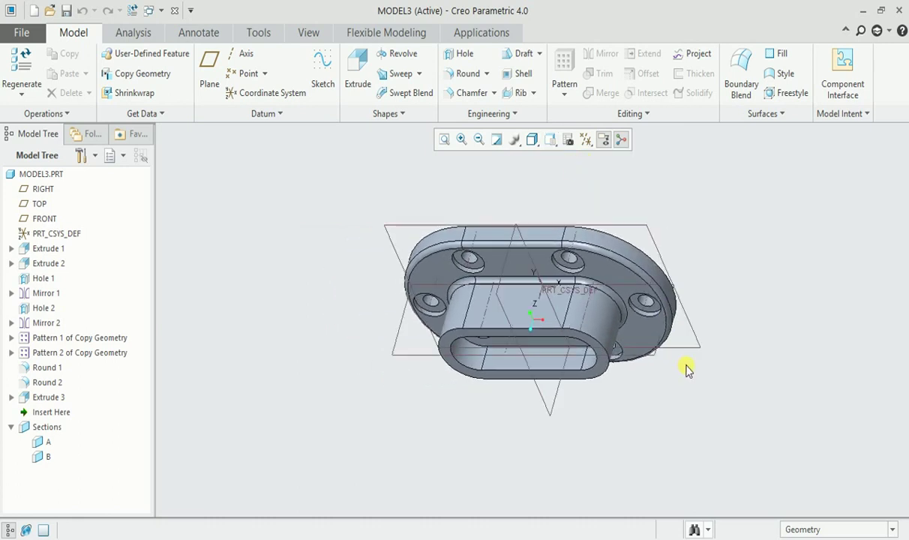
middle_click_drag(699, 382, 616, 388, "shift")
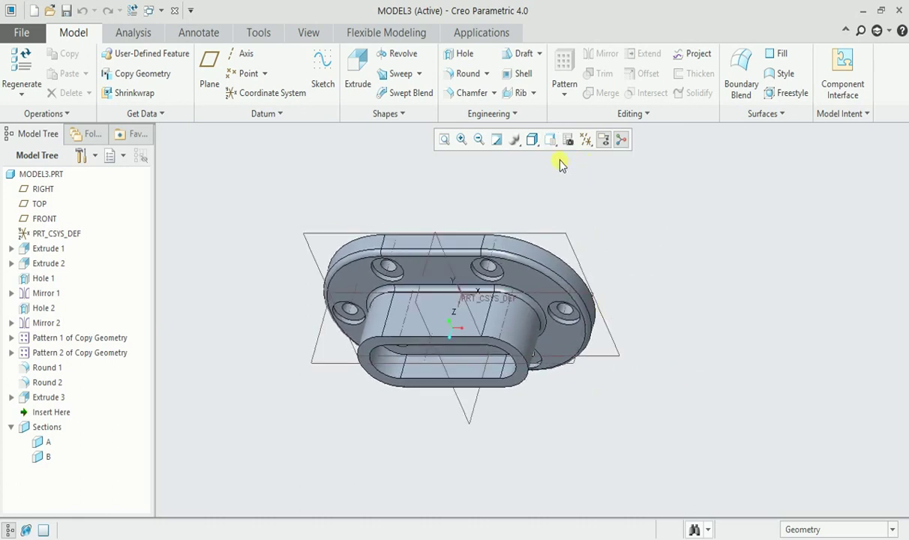
Step: Display the part in its saved FRONT orientation to examine which face counts as the front
left_click(555, 144)
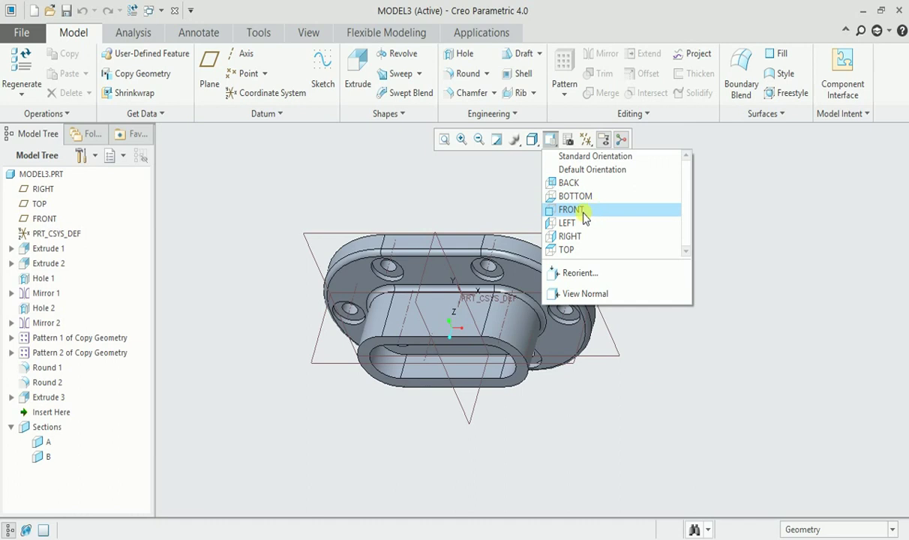
left_click(572, 210)
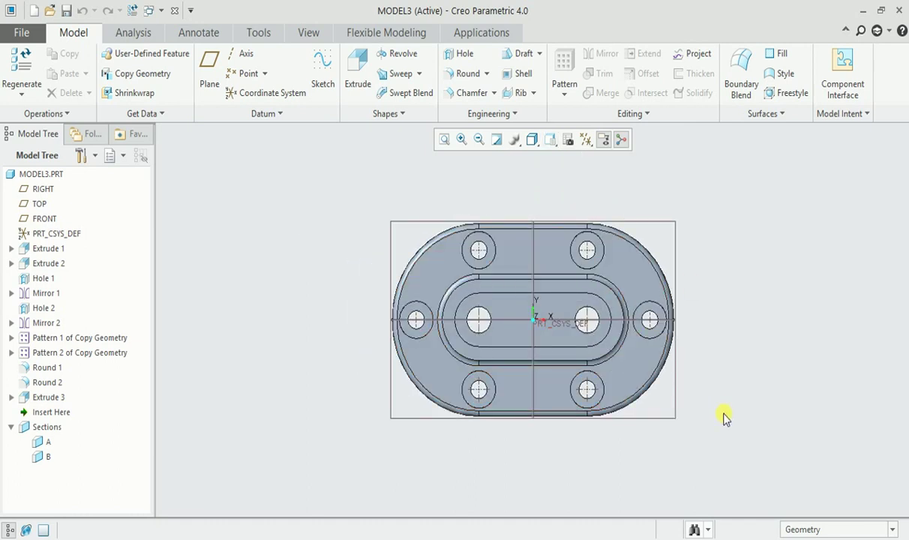
middle_click_drag(725, 417, 564, 419, "shift")
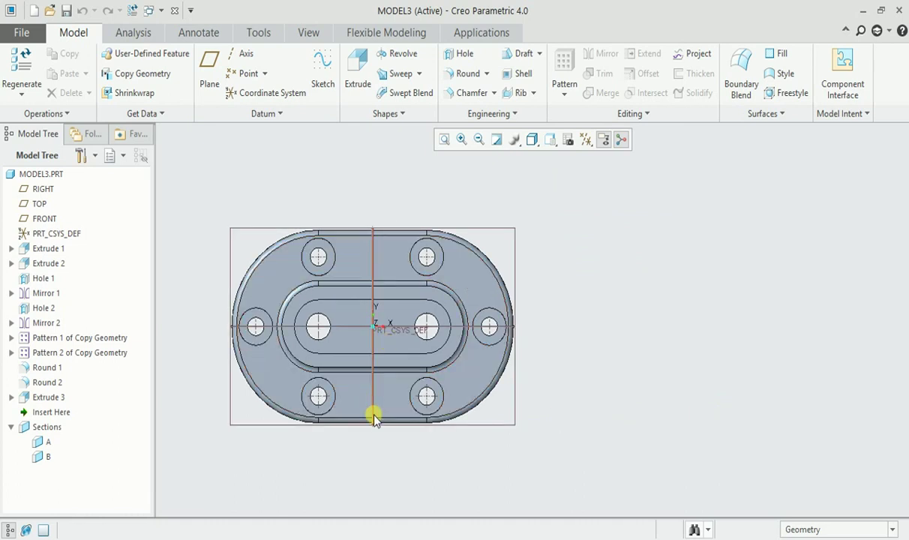
left_click(284, 294)
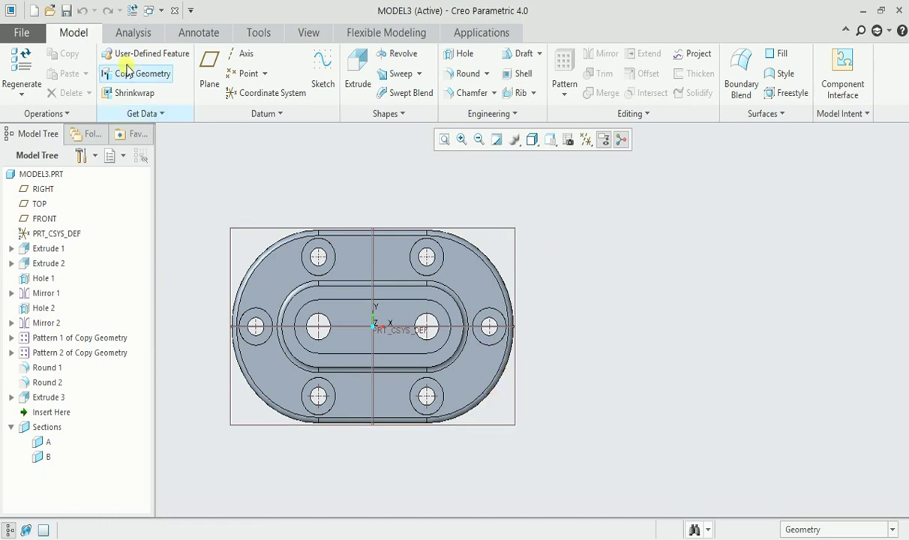
Step: Switch to the DRW0003 drawing and place a general view with No Combined State in the sheet's upper-left area
left_click(159, 12)
left_click(184, 41)
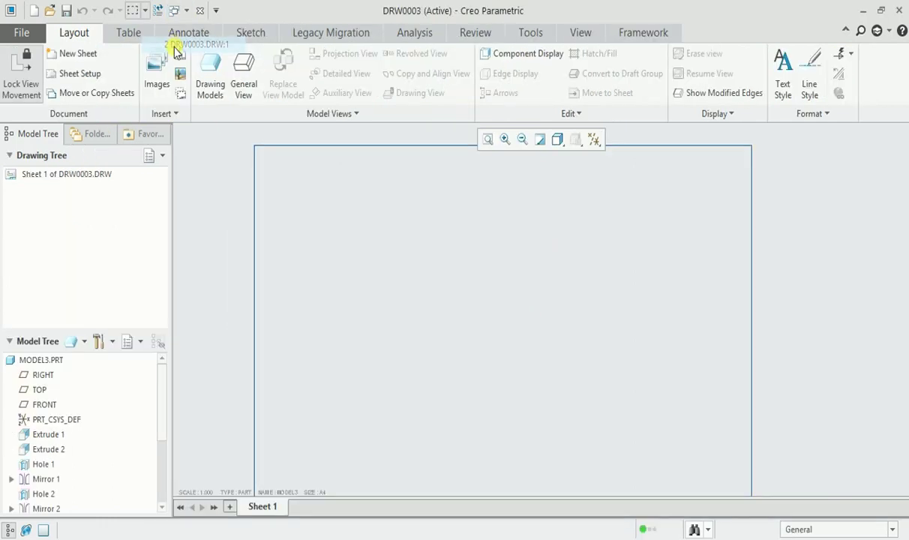
left_click(244, 75)
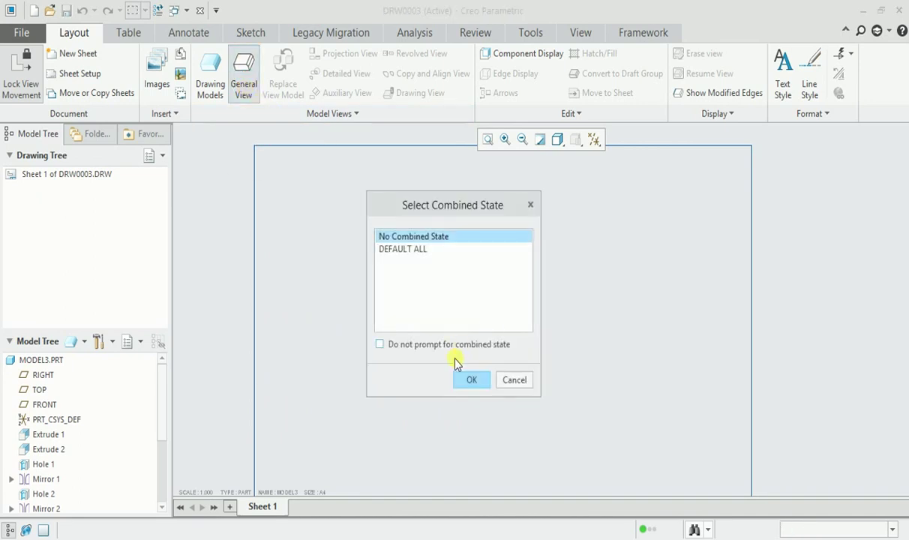
left_click(460, 375)
left_click(373, 257)
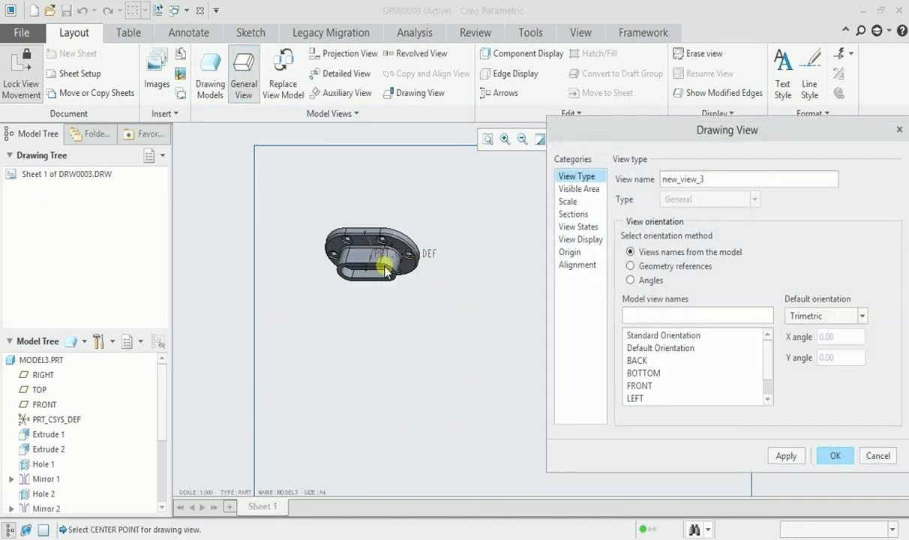
Step: Apply the FRONT model orientation to the new general view, and set it back to Standard Orientation
scroll(414, 285, "down", 2)
middle_click_drag(420, 286, 426, 337)
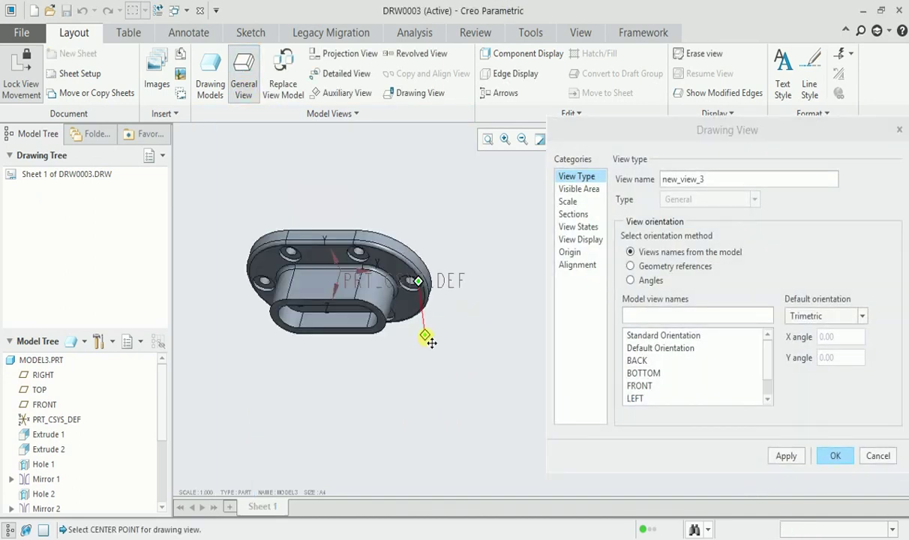
left_click(638, 387)
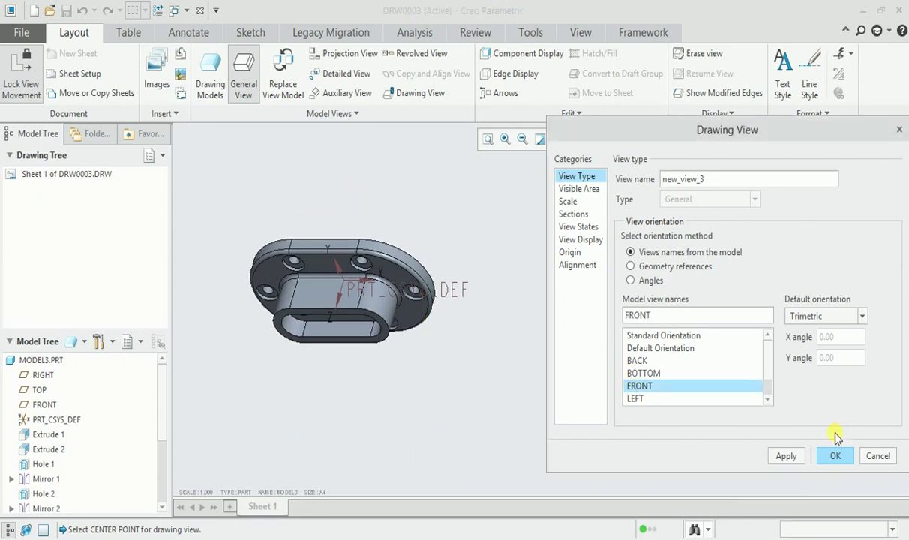
left_click(788, 456)
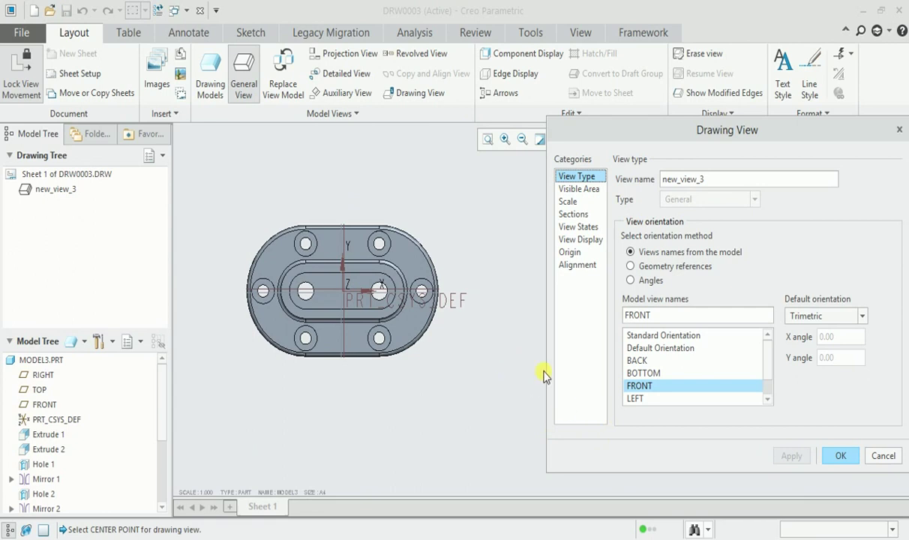
left_click(650, 336)
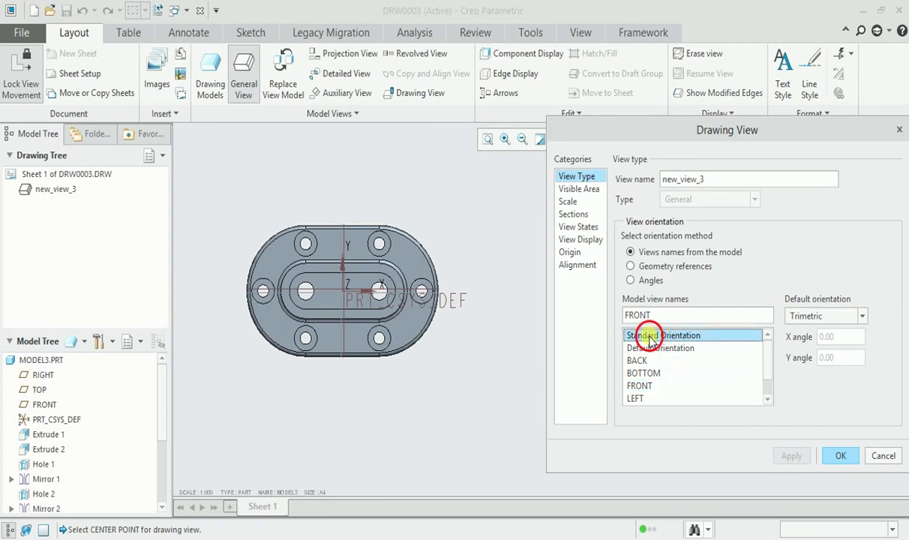
left_click(786, 456)
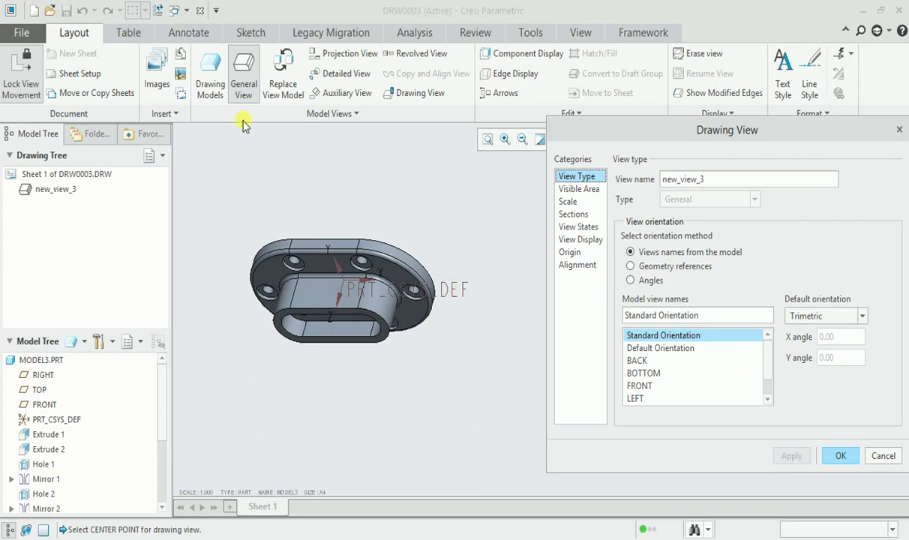
Step: Return to the MODEL3 part, show it in Standard Orientation and finish with the saved FRONT orientation
left_click(187, 10)
left_click(217, 25)
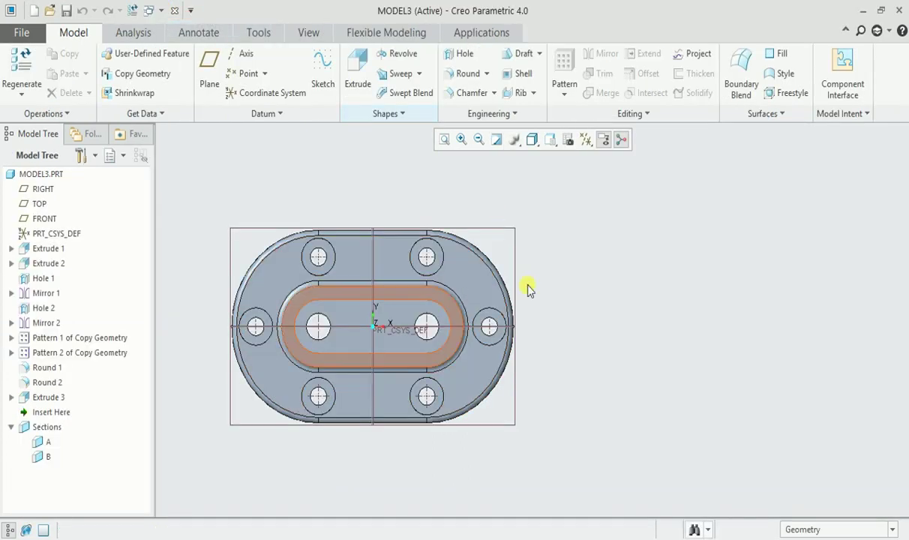
left_click(550, 140)
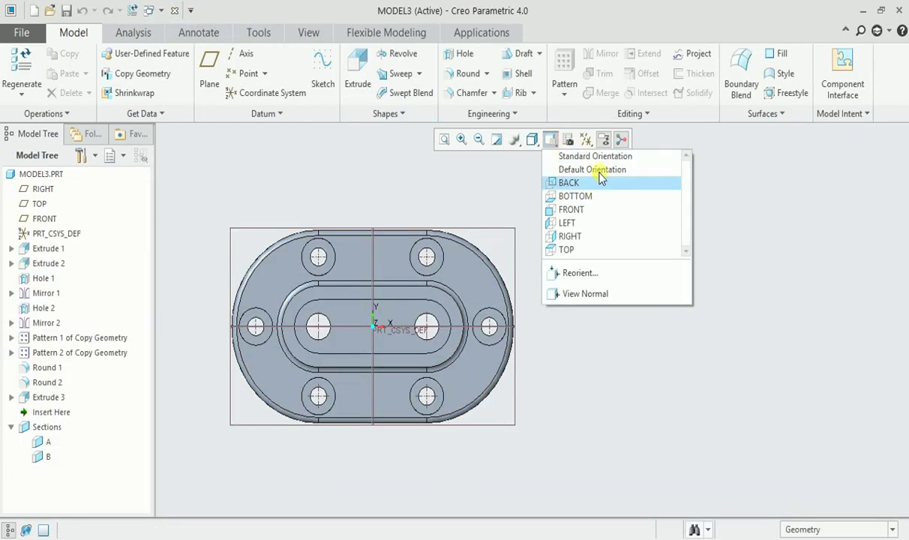
left_click(592, 157)
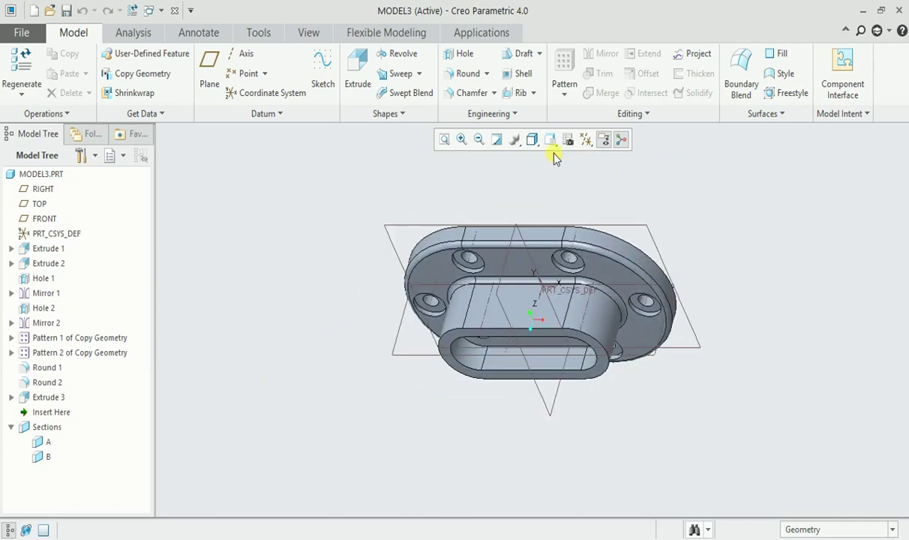
left_click(550, 140)
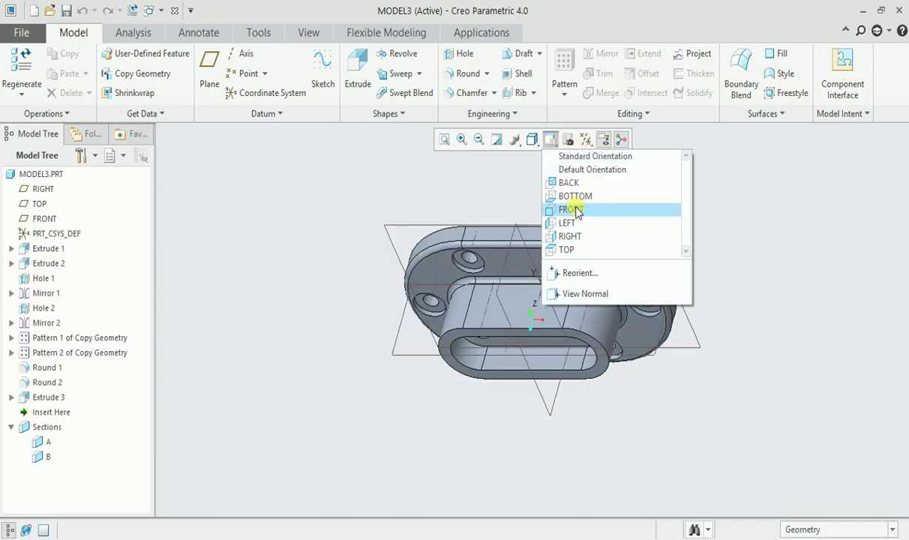
left_click(571, 210)
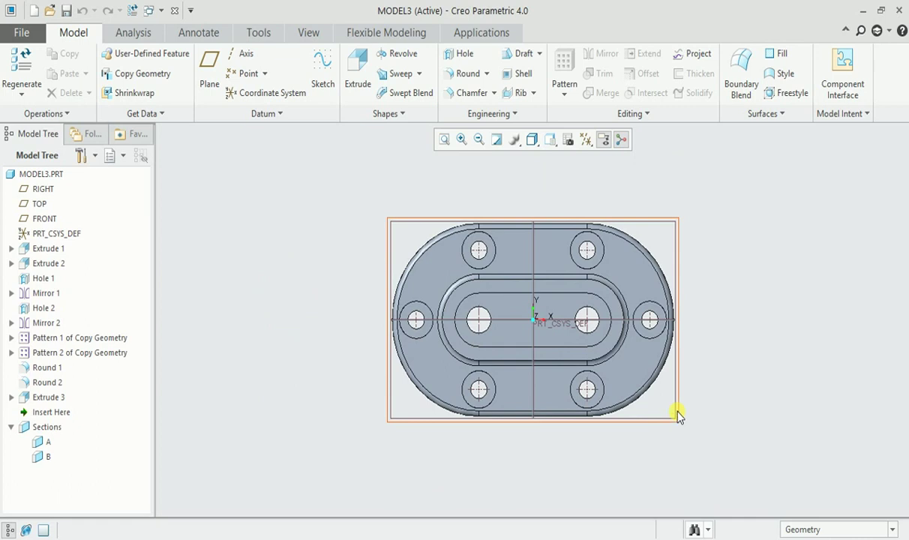
middle_click_drag(690, 394, 583, 398, "shift")
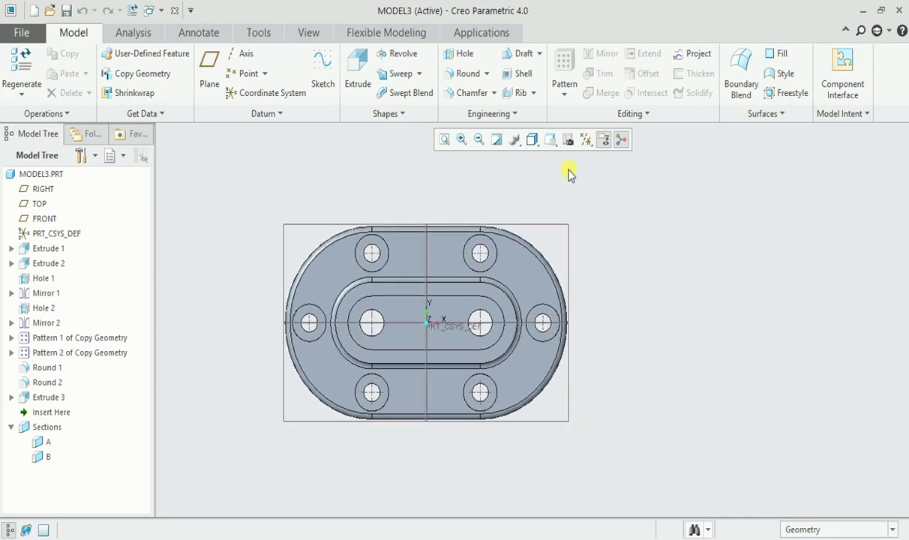
Step: Start reorienting the part with the orientation type set to Dynamic orient
left_click(551, 141)
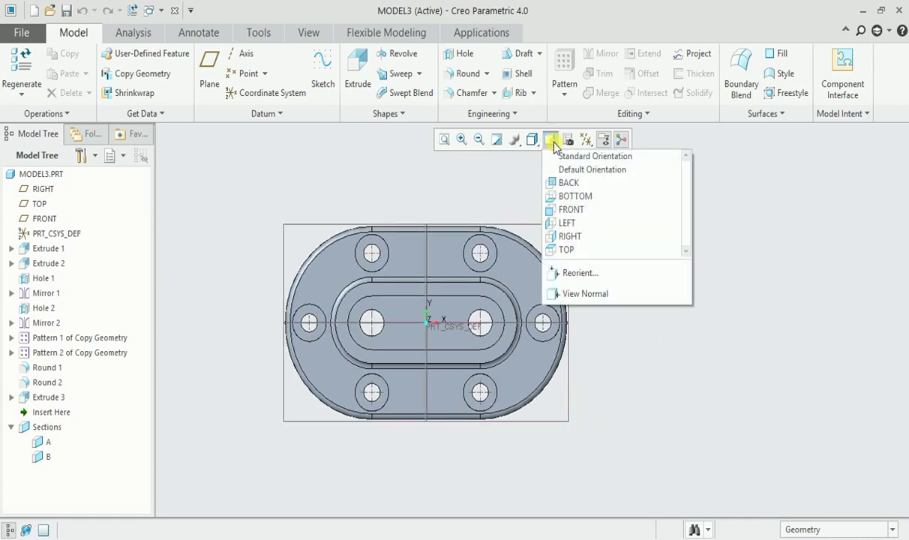
left_click(592, 276)
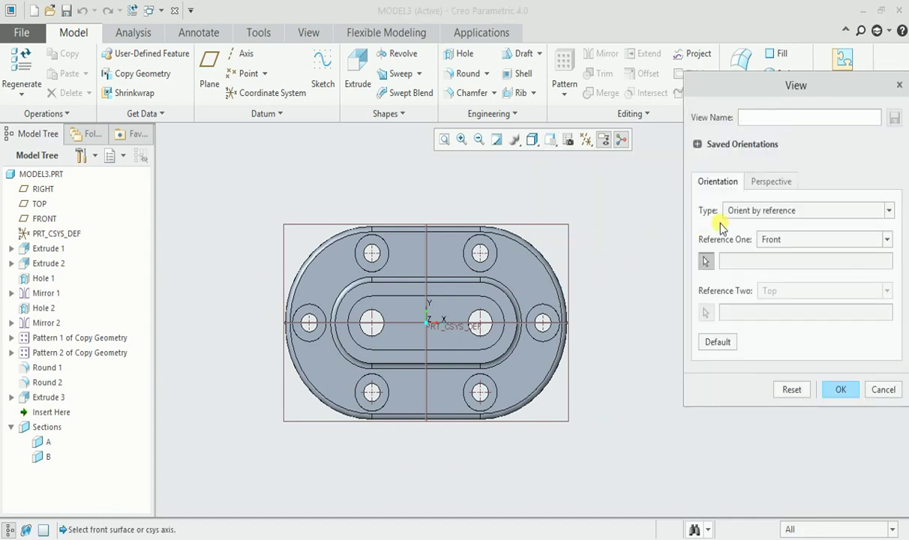
left_click(745, 212)
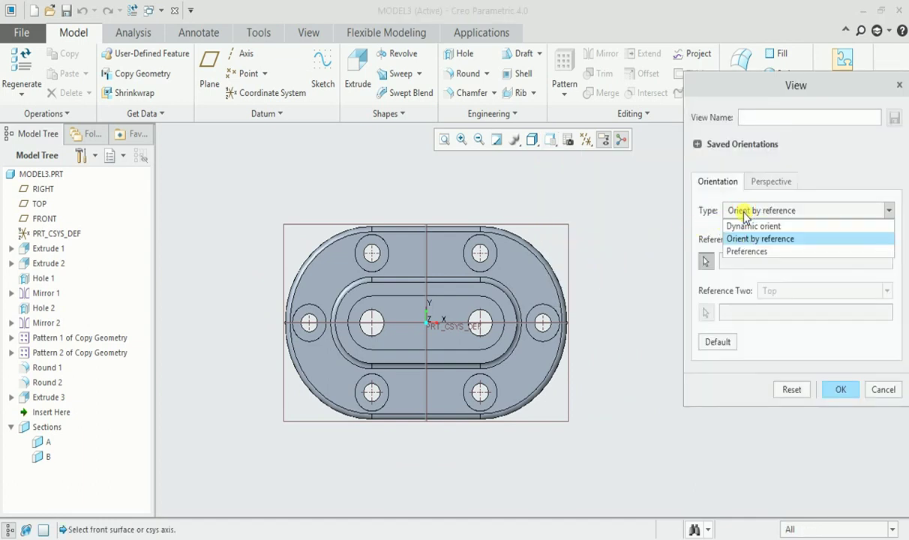
left_click(759, 228)
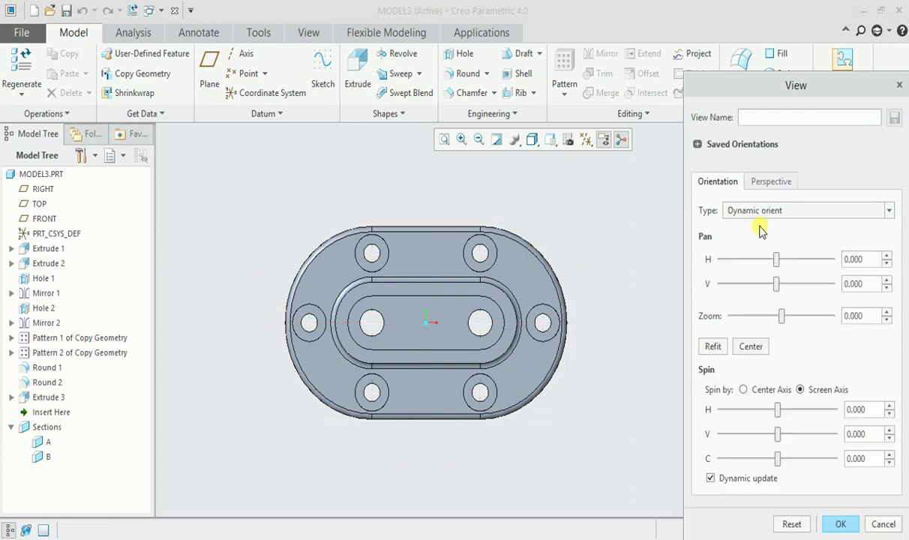
left_click_drag(783, 88, 742, 46)
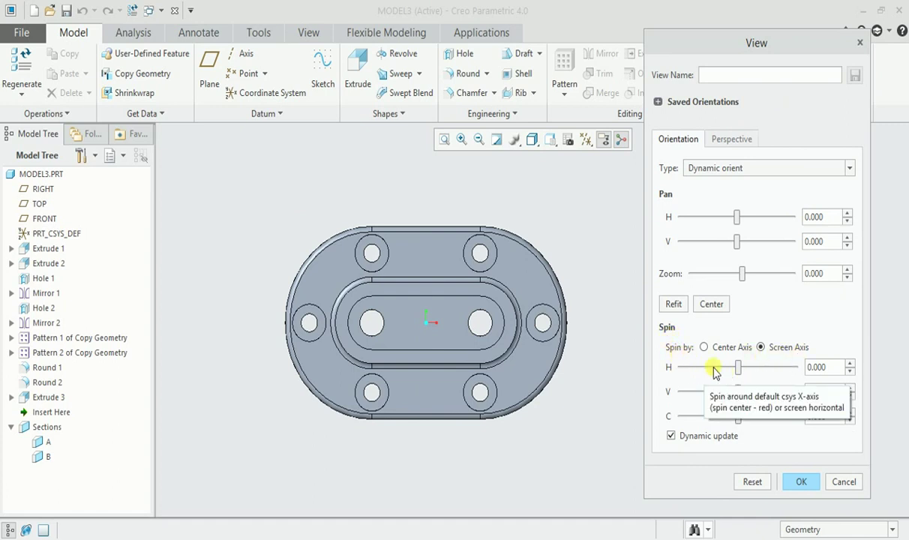
Step: Try spinning the part about the horizontal screen axis to about -78 degrees and to about 106 degrees
left_click(737, 368)
left_click_drag(737, 367, 715, 379)
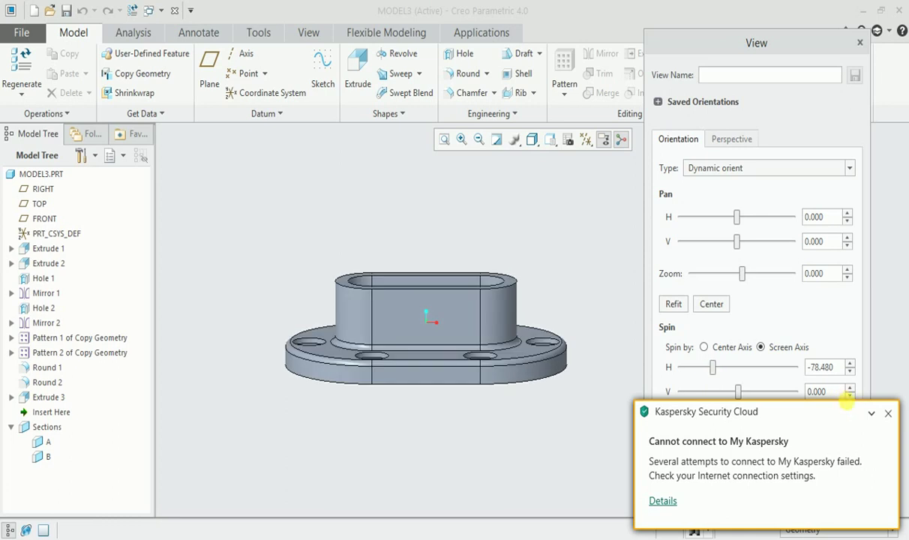
left_click(887, 414)
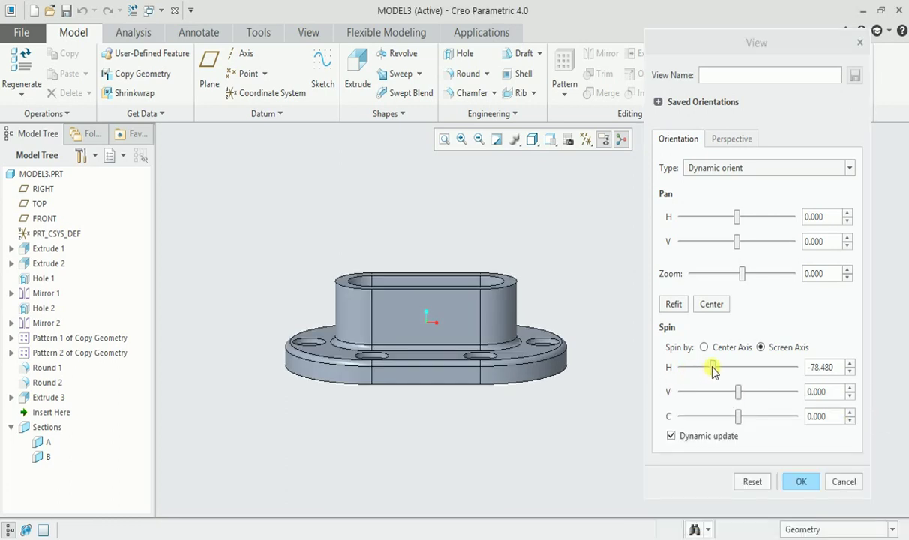
left_click_drag(713, 368, 773, 377)
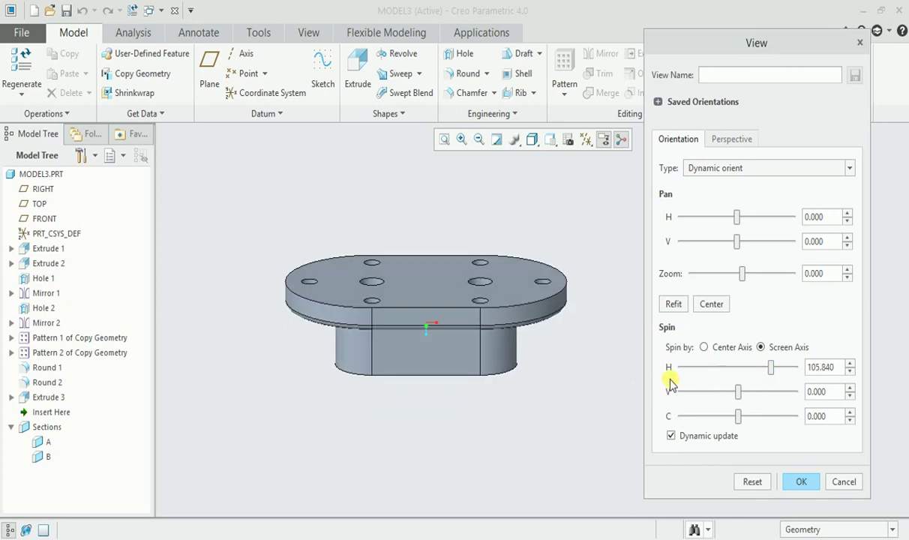
Step: Set the part's horizontal spin about the screen axis to exactly -90 degrees
left_click(773, 368)
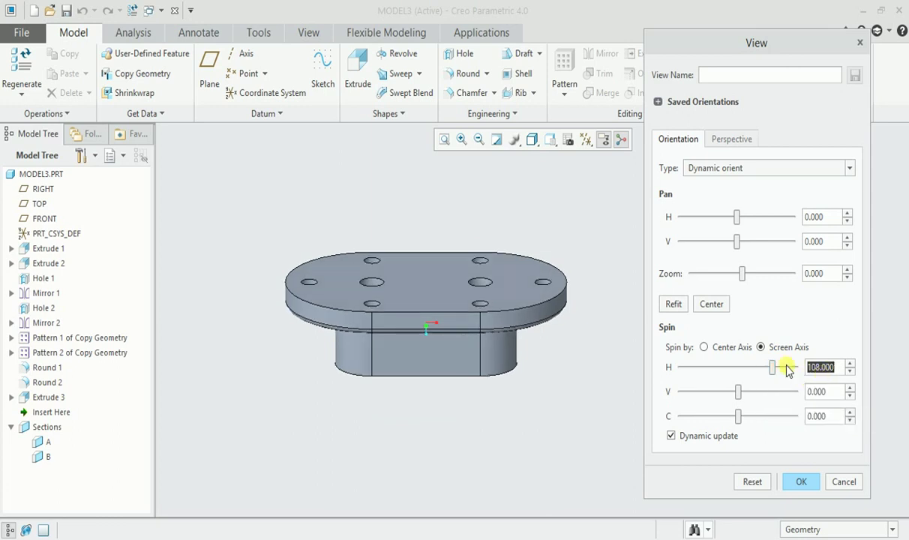
type("-90")
key("Return")
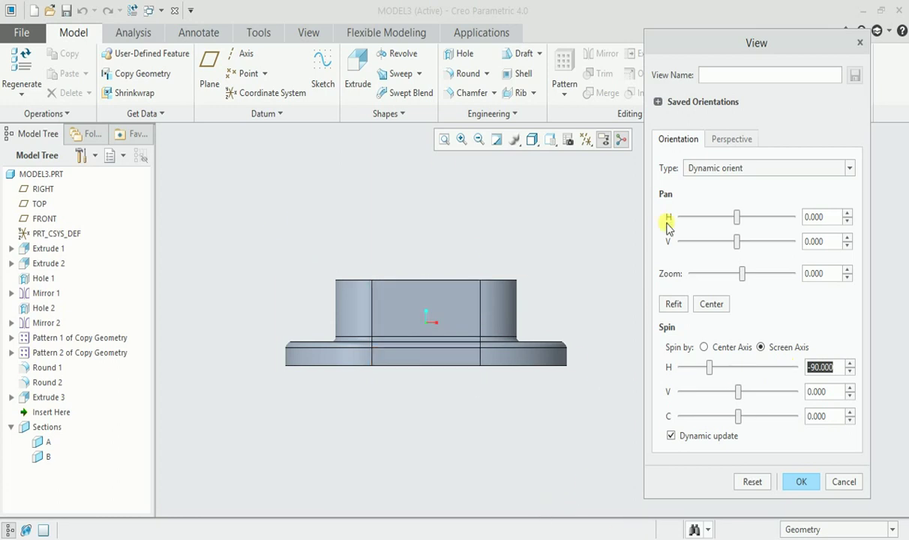
Step: Save the current part orientation over the existing FRONT view and finish reorienting
left_click(658, 102)
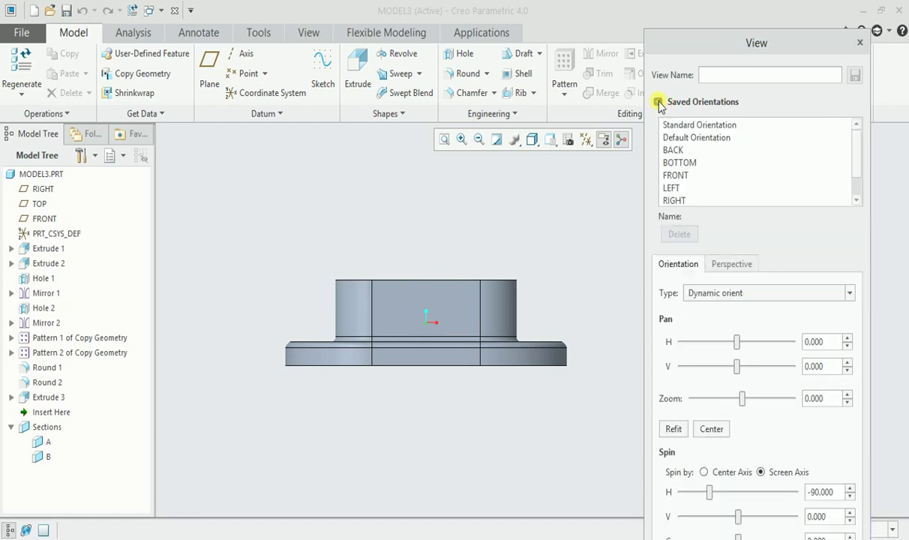
left_click(677, 177)
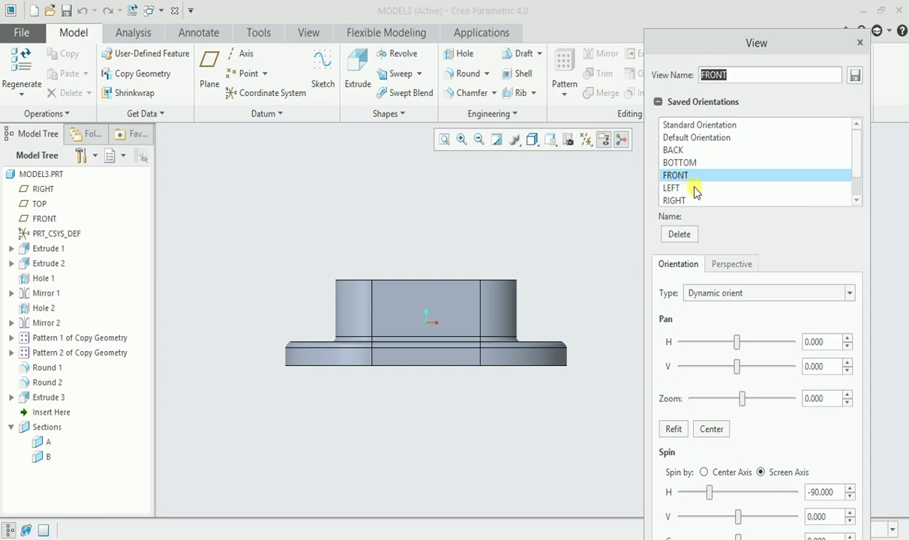
left_click(659, 101)
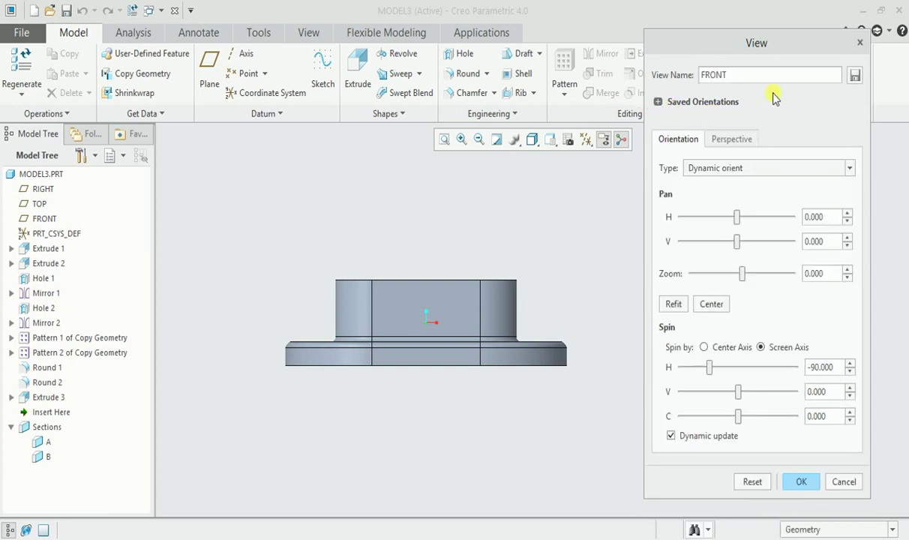
left_click(854, 77)
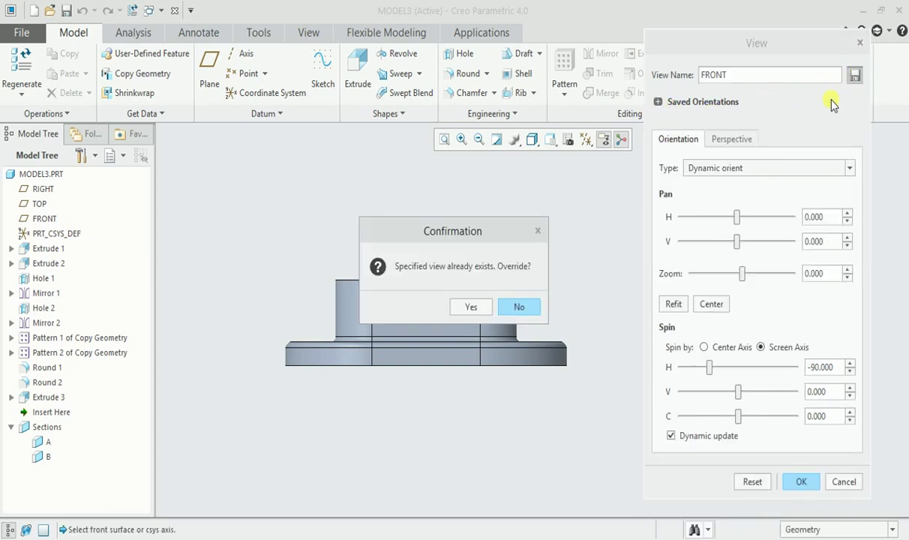
left_click(474, 307)
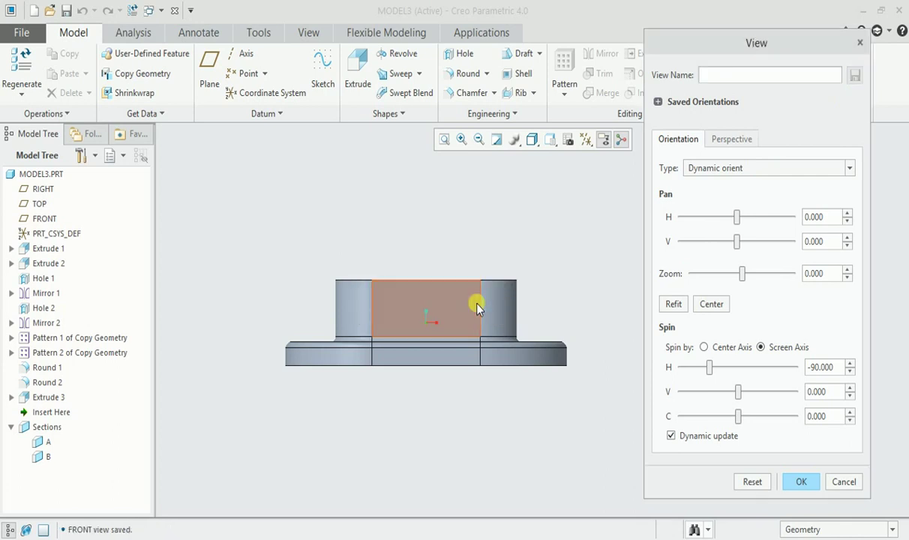
left_click(801, 481)
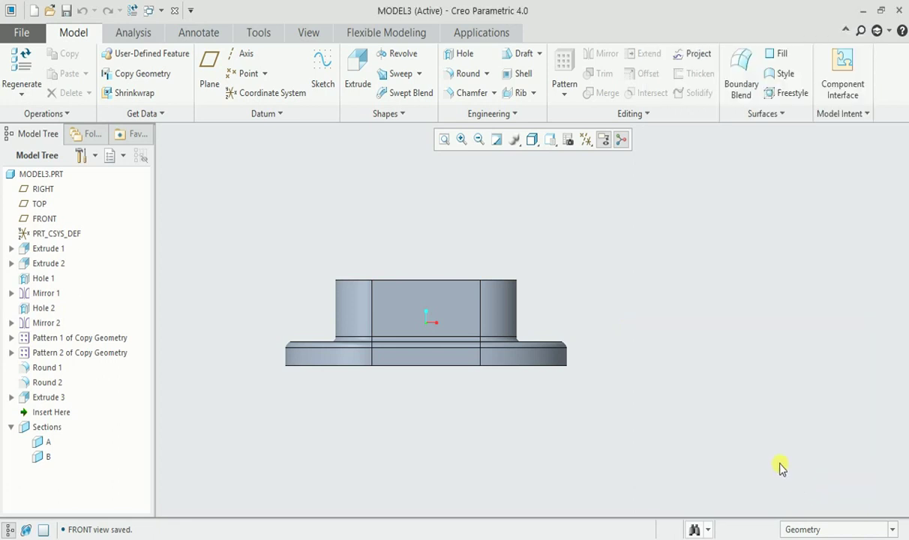
Step: Show the part in its standard orientation and check the saved FRONT orientation
key("ctrl+d")
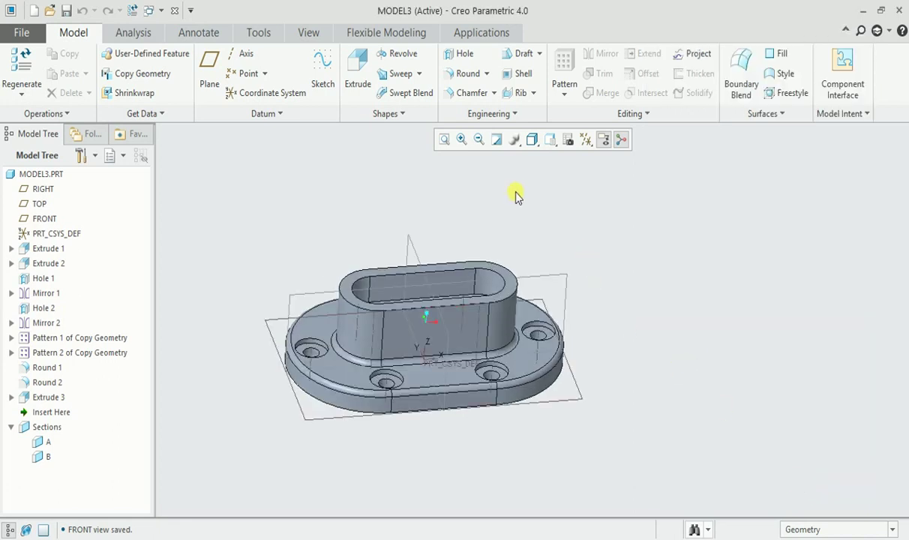
left_click(553, 143)
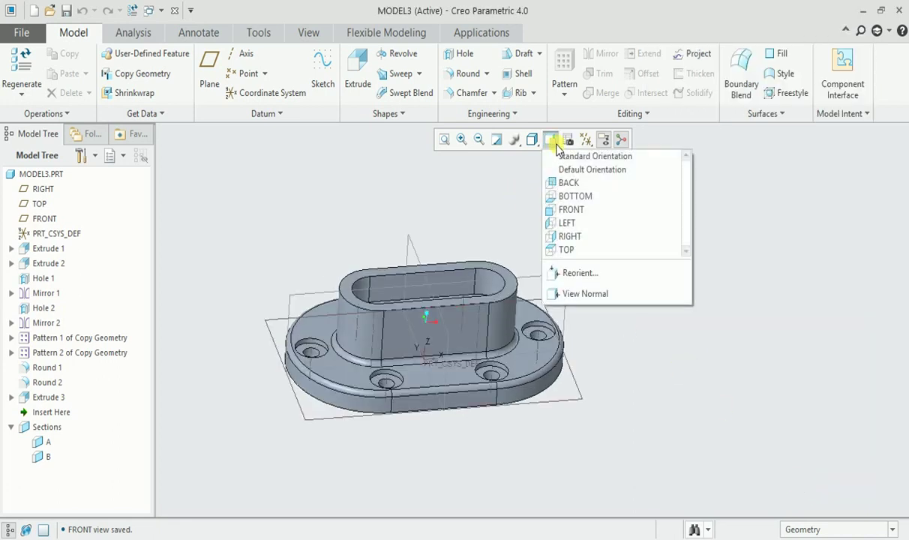
left_click(586, 212)
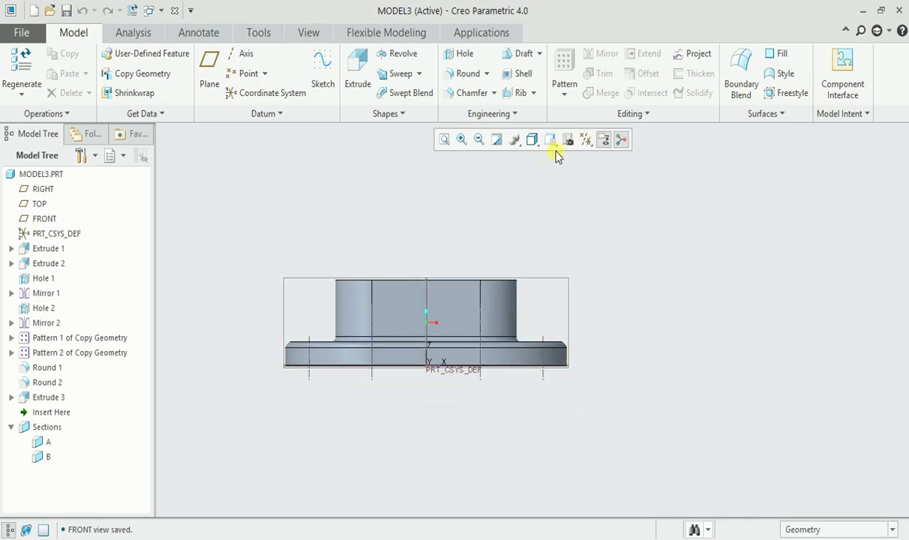
Step: Show the saved TOP orientation and start reorienting the part with the type set to Dynamic orient
left_click(552, 142)
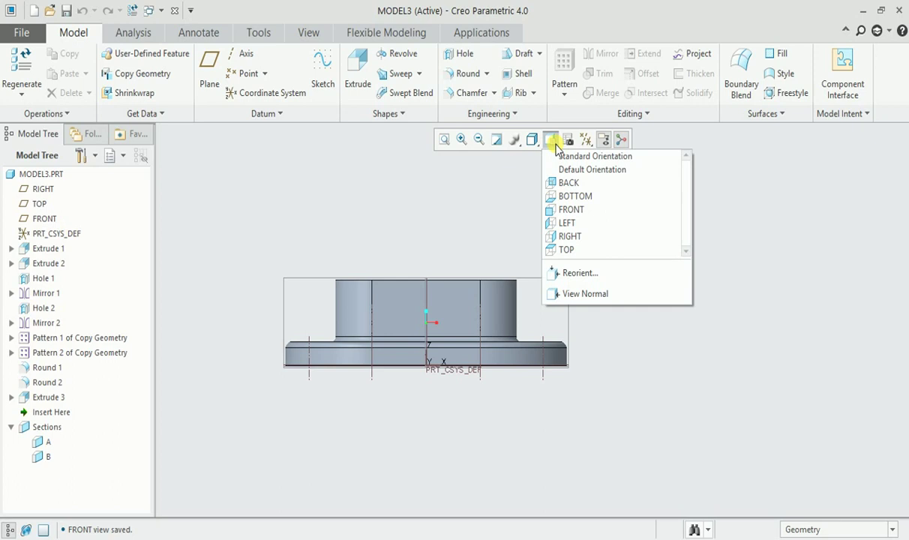
left_click(569, 249)
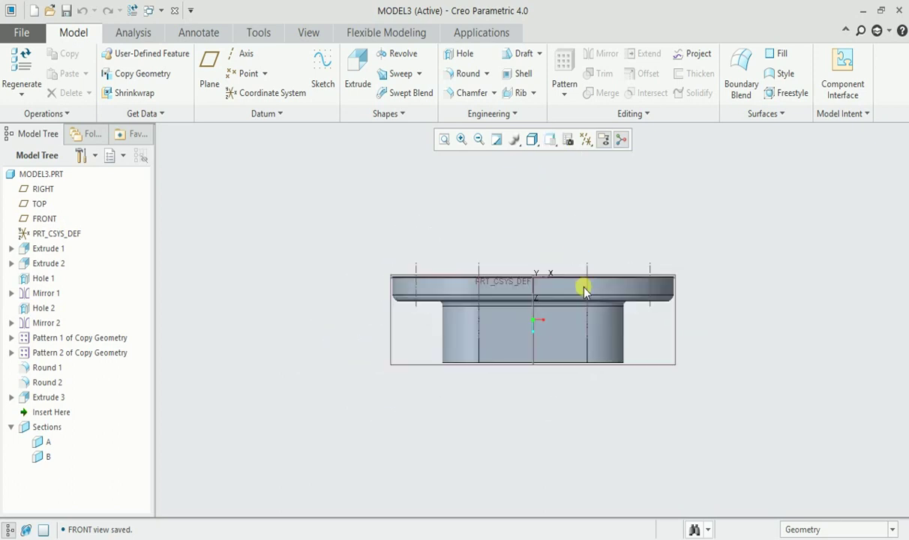
left_click(557, 141)
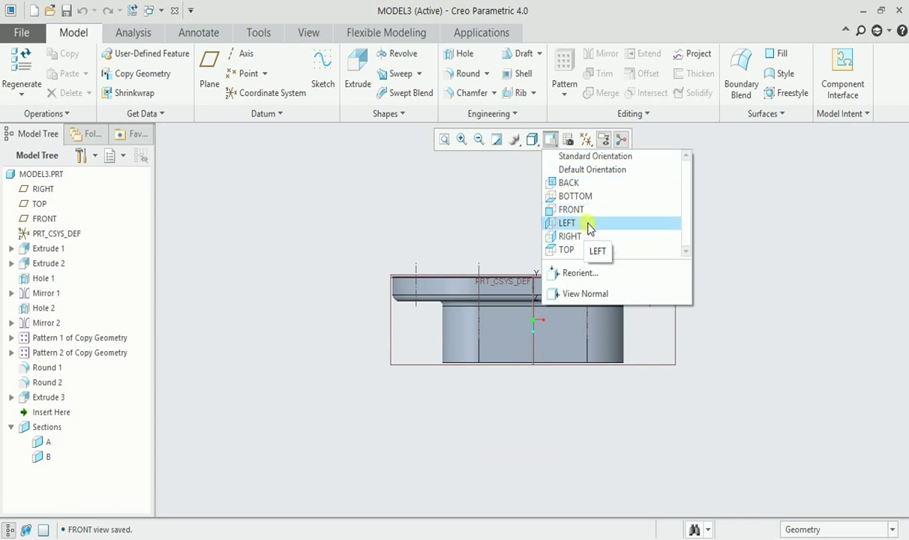
left_click(588, 272)
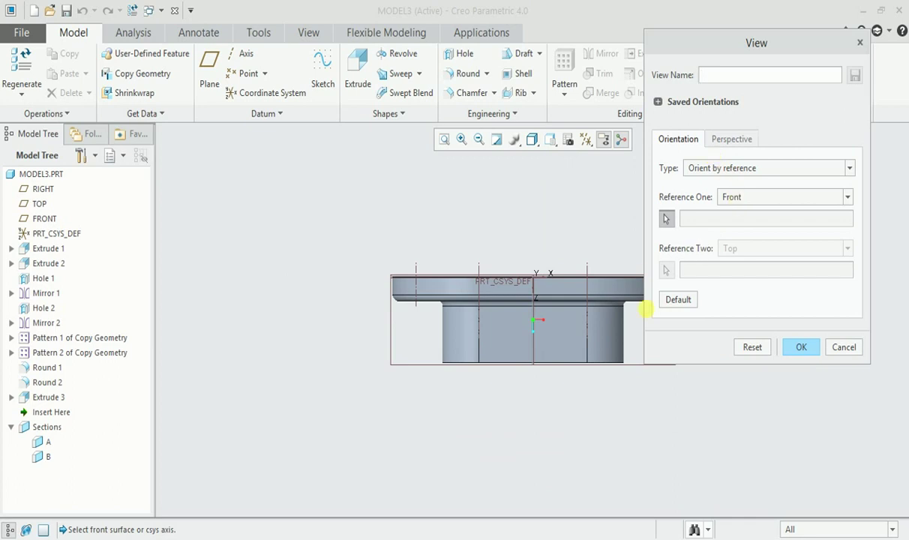
middle_click_drag(573, 424, 520, 420, "shift")
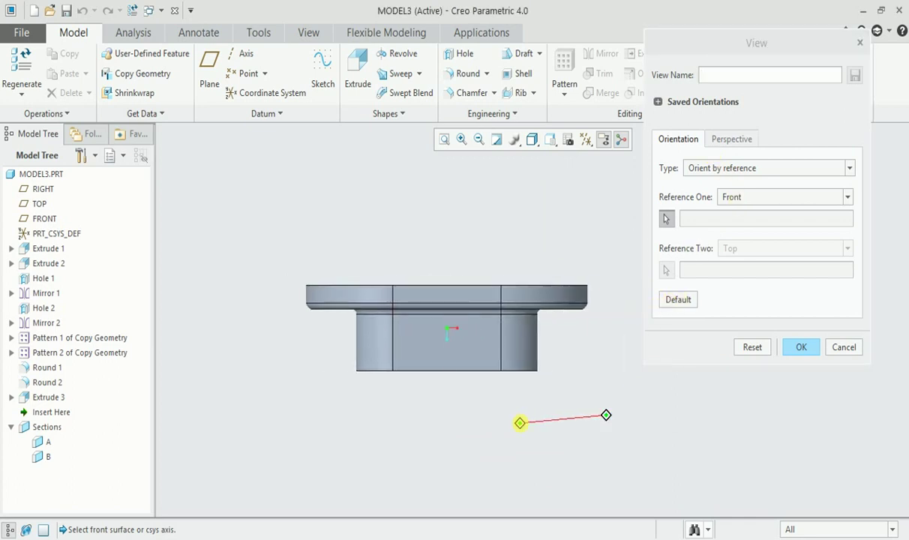
left_click(721, 168)
left_click(730, 184)
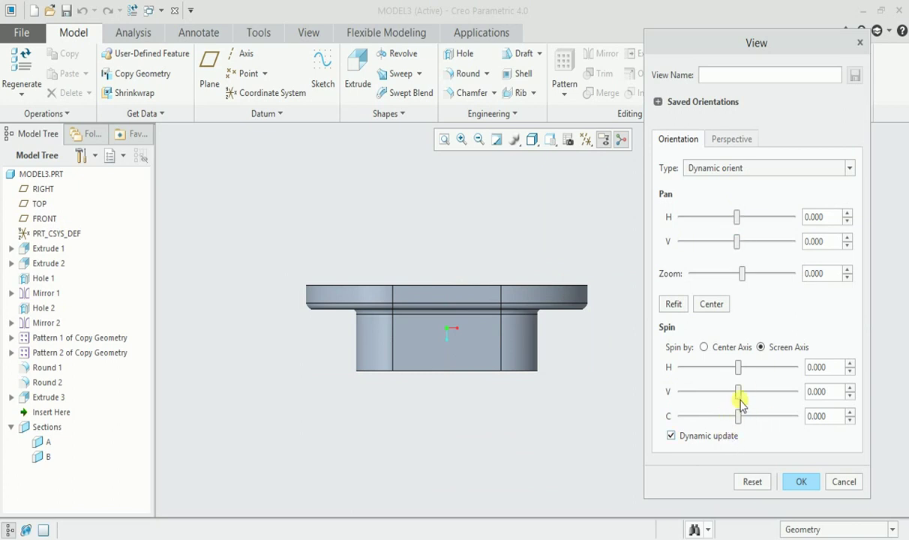
mouse_move(740, 402)
left_mouse_down()
mouse_move(749, 397)
mouse_move(720, 403)
mouse_move(751, 401)
mouse_move(722, 397)
mouse_move(743, 394)
mouse_move(740, 401)
left_mouse_up()
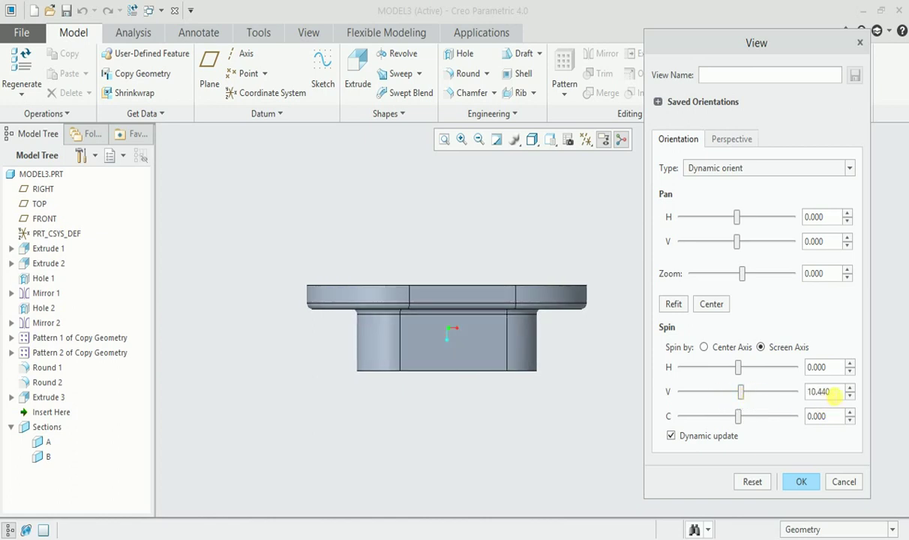
type("0")
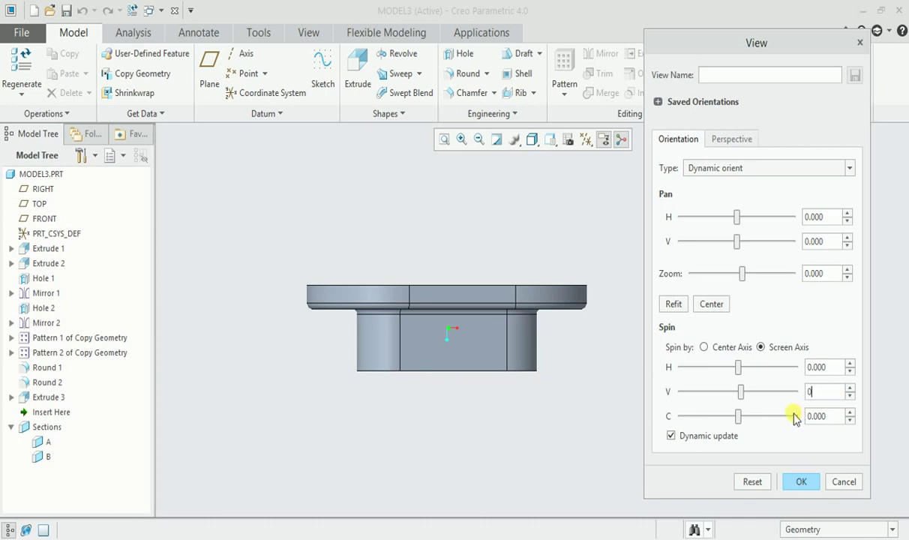
key("Return")
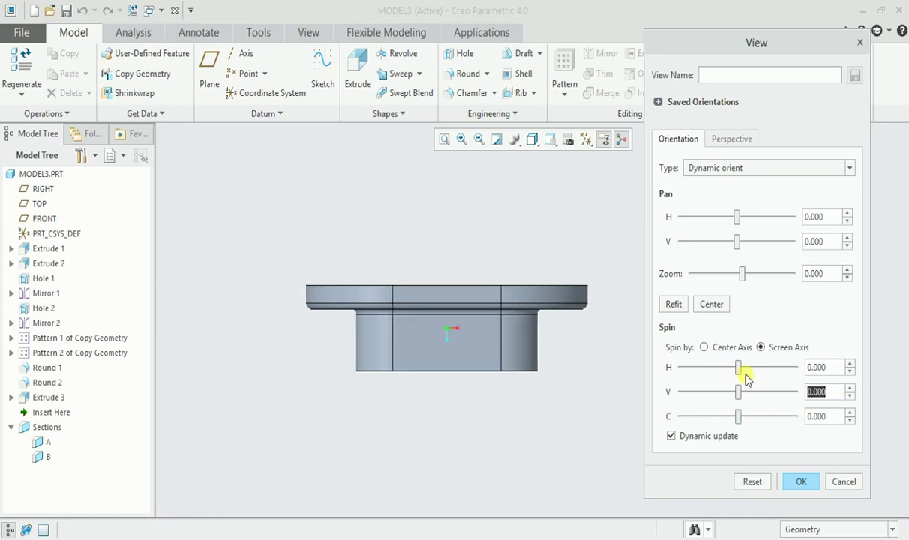
Step: Spin the part about the horizontal screen axis from the TOP orientation and set the angle to exactly -90 degrees
left_click_drag(738, 367, 754, 371)
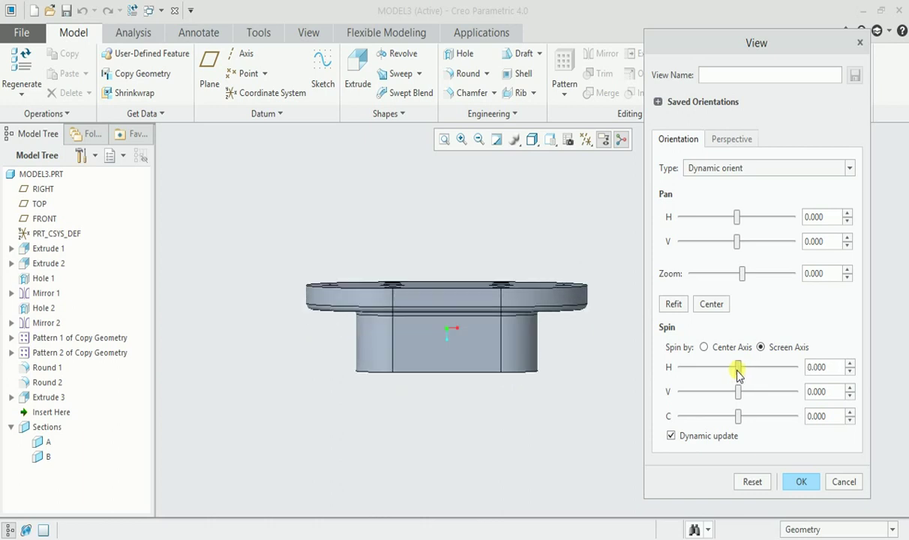
left_click_drag(739, 375, 709, 373)
double_click(822, 367)
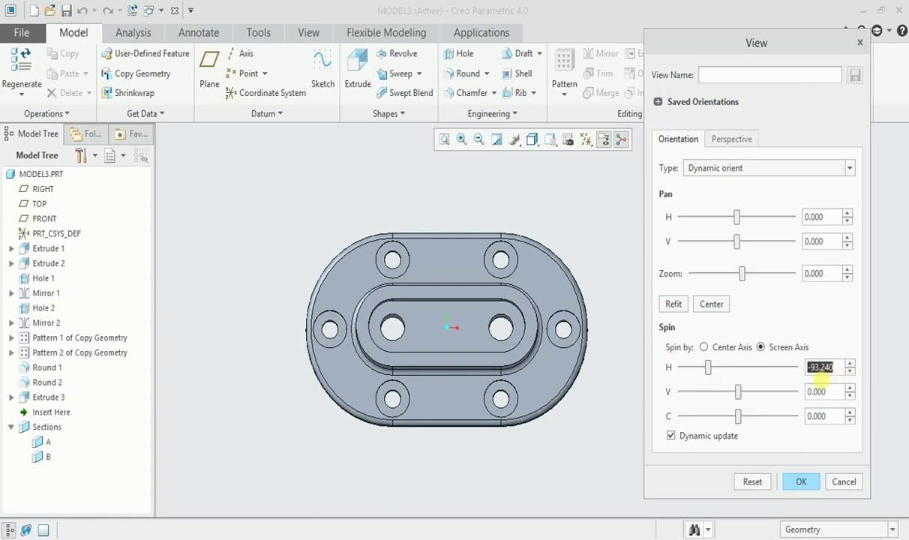
type("-90")
key("Return")
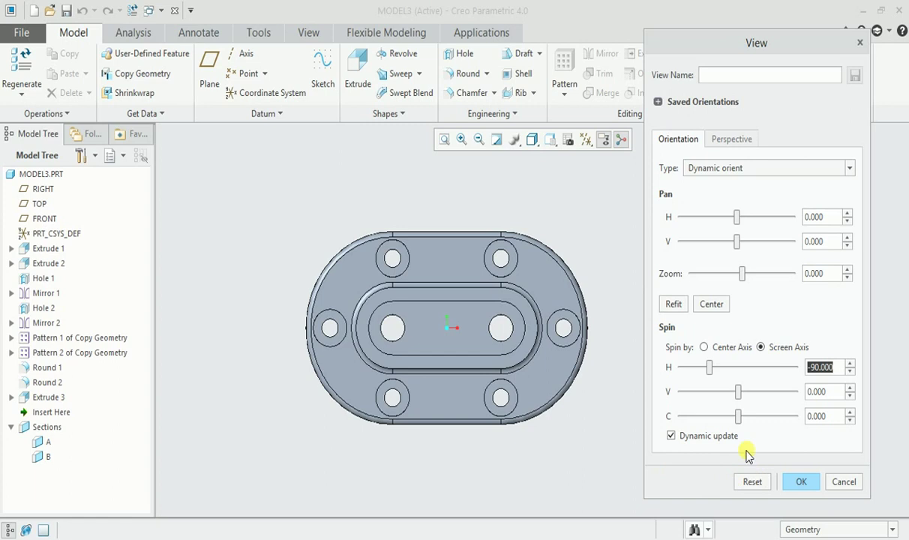
Step: Save the spun orientation over the existing TOP view and finish reorienting
left_click(658, 102)
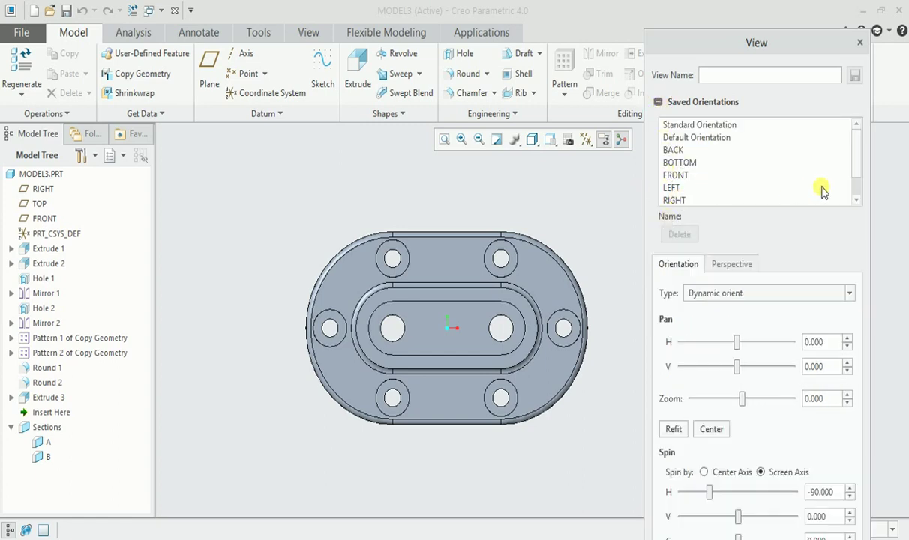
left_click_drag(852, 157, 857, 178)
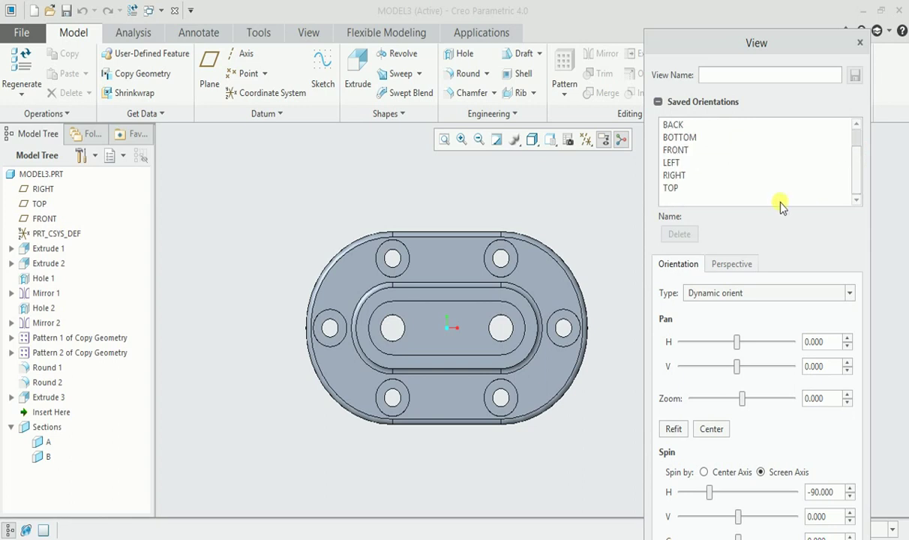
left_click(671, 189)
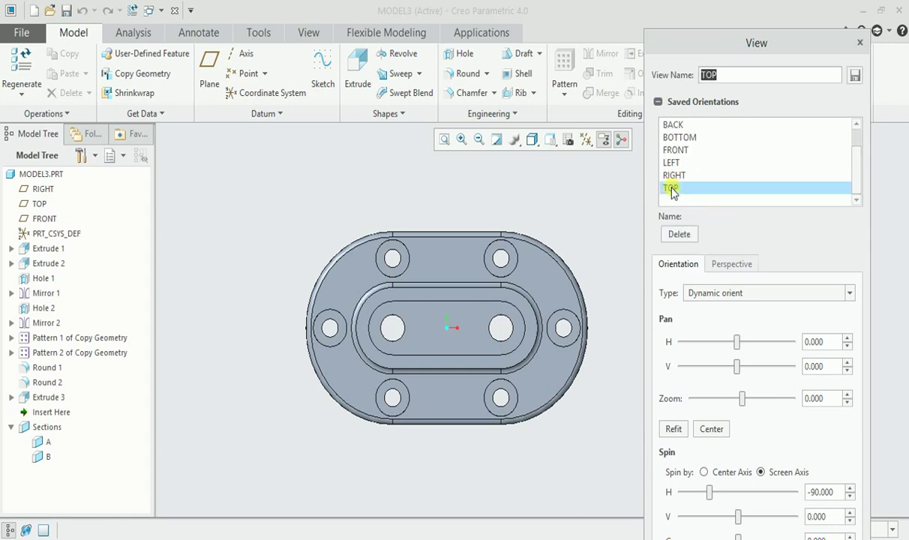
left_click(658, 101)
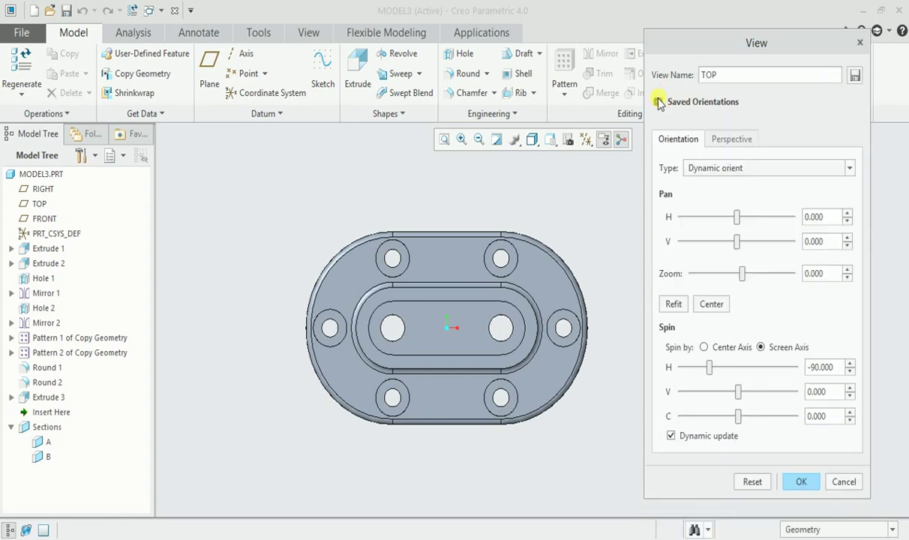
left_click(858, 77)
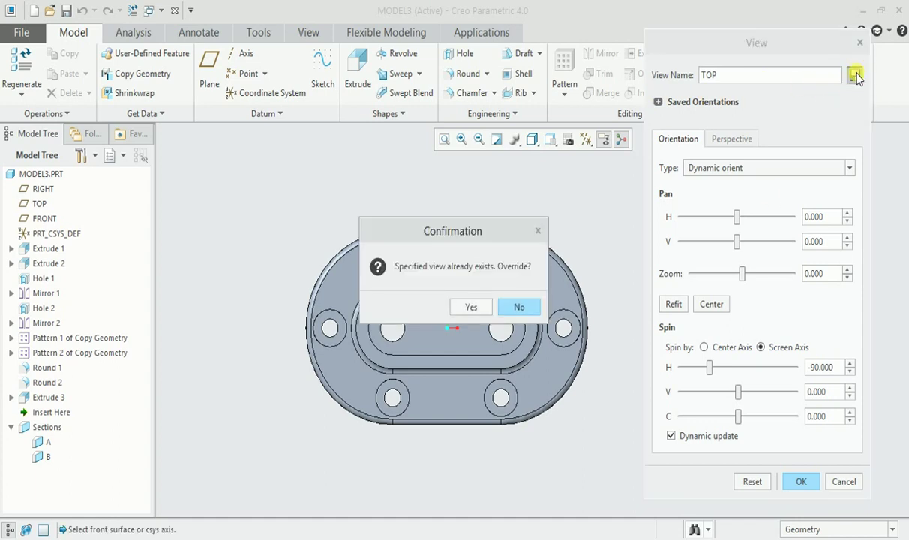
left_click(471, 307)
left_click(806, 481)
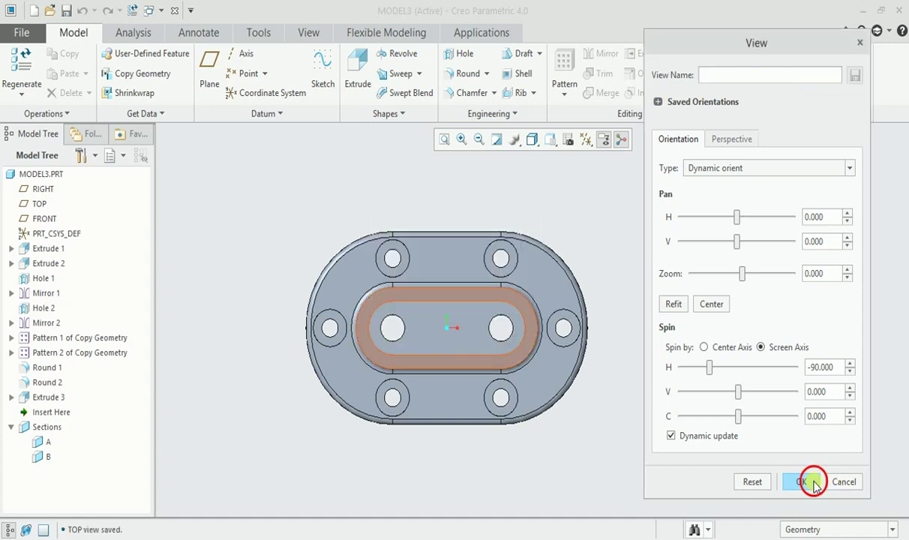
Step: Show the part in Standard Orientation and check the saved TOP orientation
left_click(551, 143)
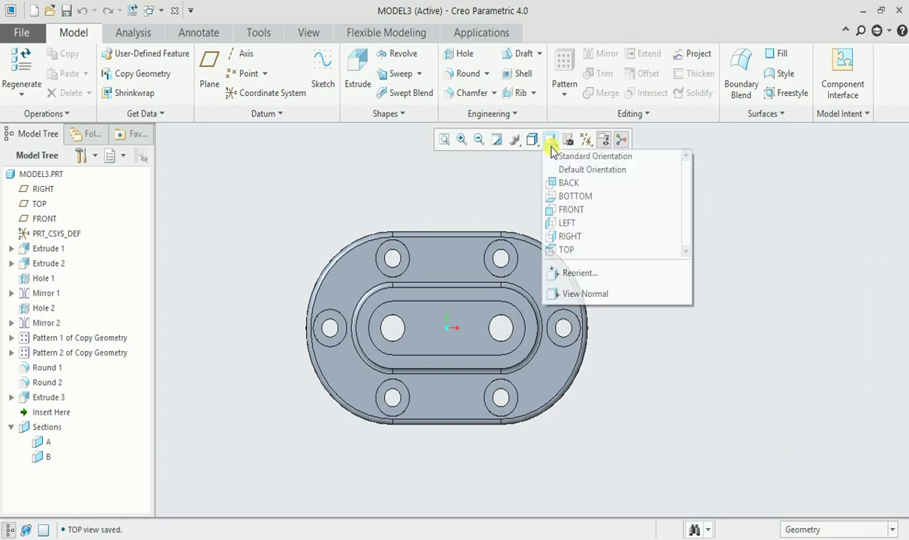
left_click(582, 157)
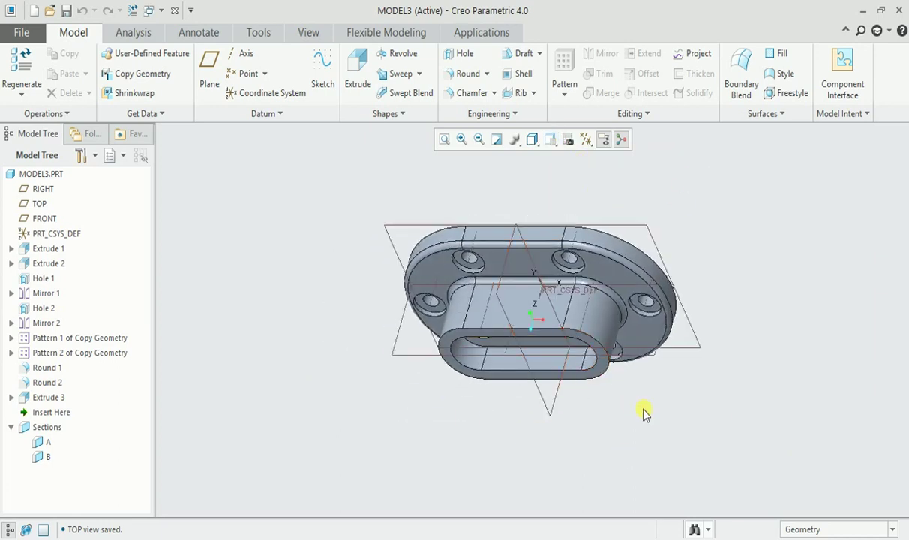
middle_click_drag(648, 412, 543, 400, "shift")
left_click(549, 140)
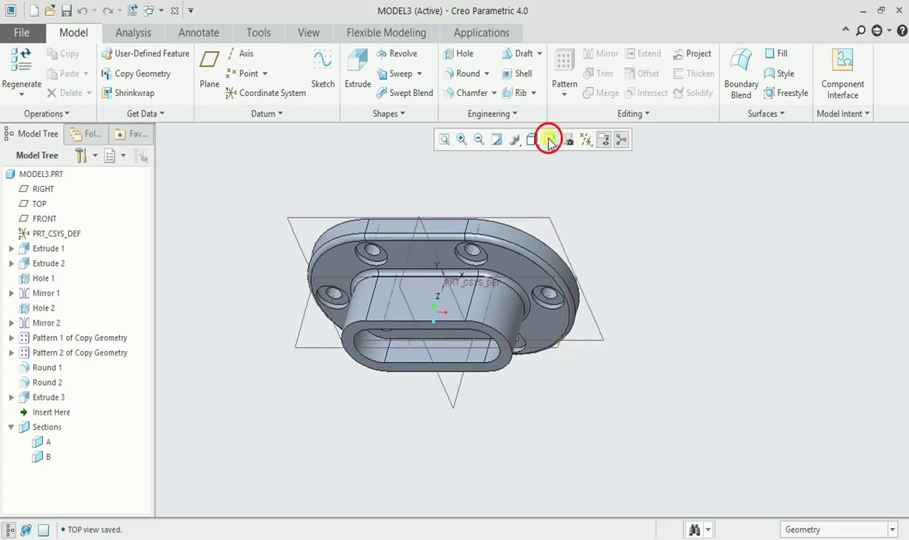
left_click(568, 250)
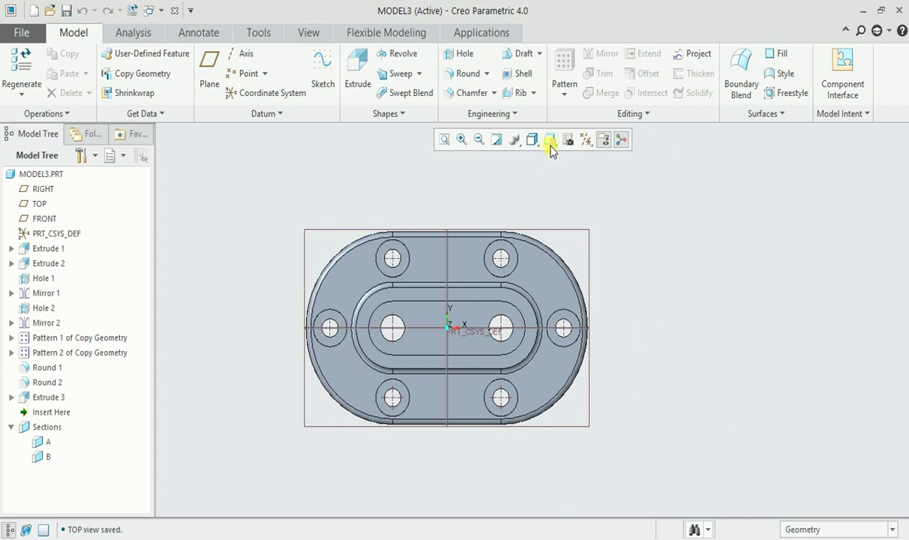
Step: Start another reorientation of the part from the TOP view using the Dynamic orient type
left_click(549, 140)
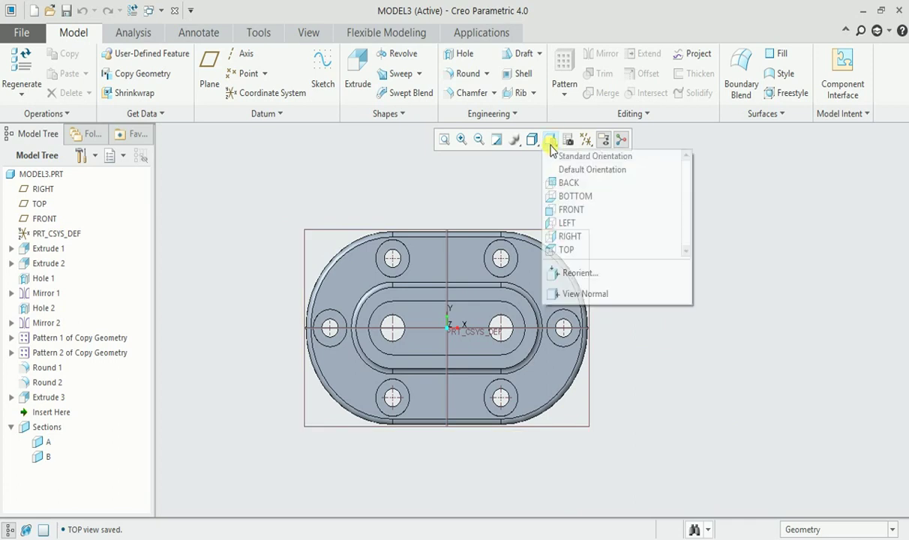
left_click(579, 273)
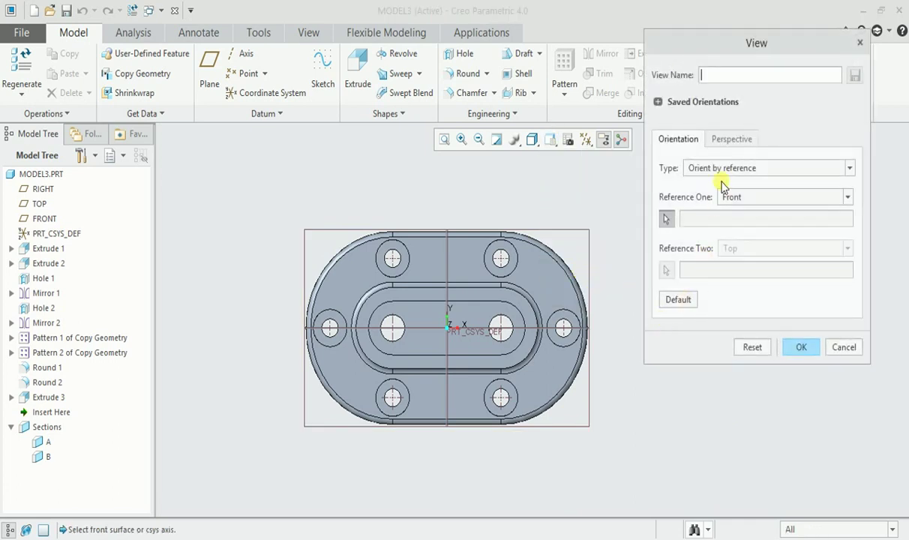
left_click(698, 168)
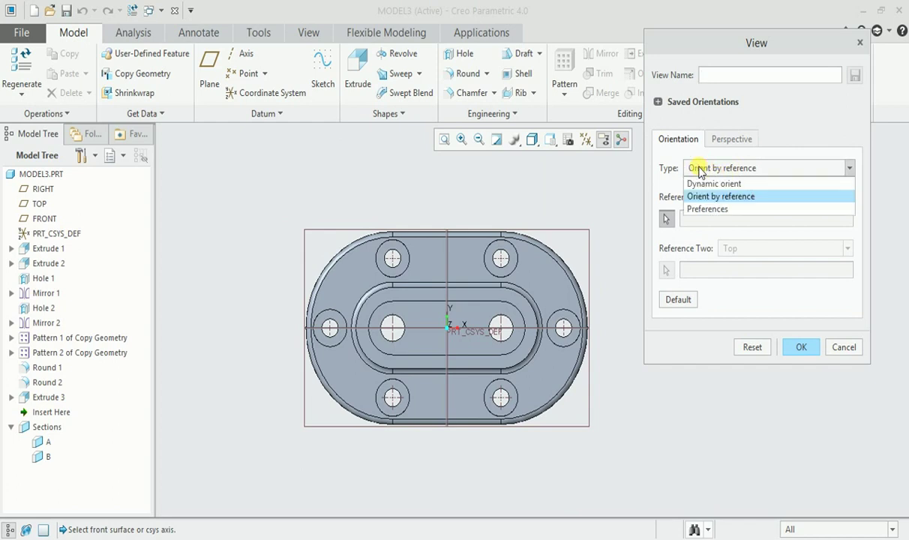
left_click(724, 183)
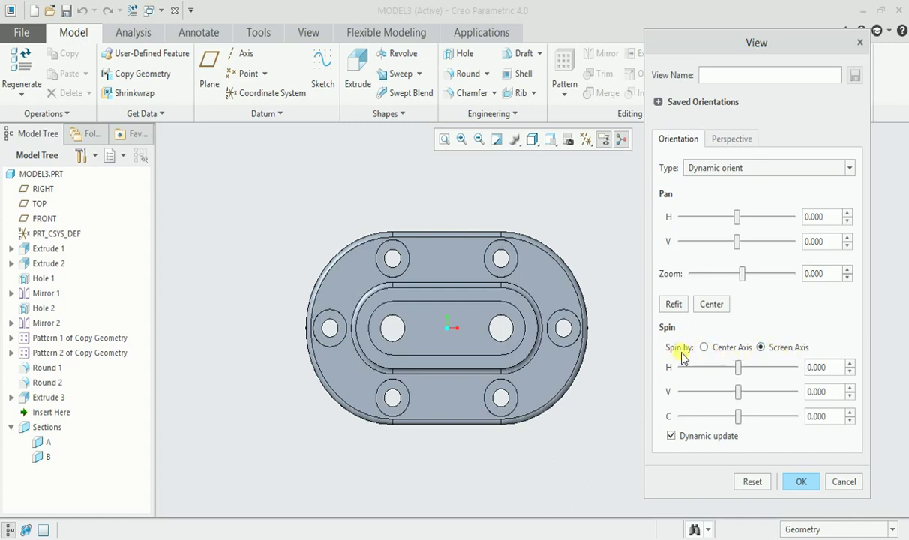
Step: Spin the part about its center X axis and set the angle to exactly -30 degrees
left_click(704, 348)
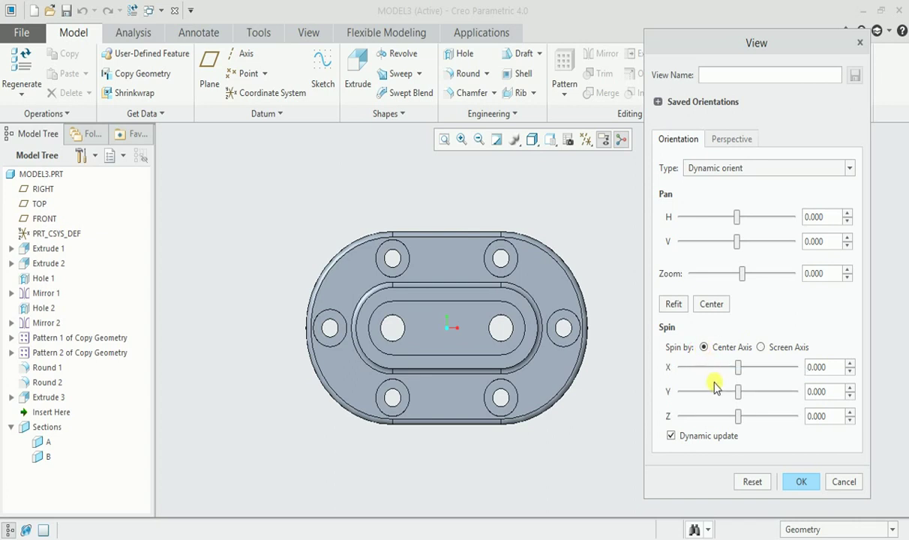
mouse_move(739, 373)
left_mouse_down()
mouse_move(734, 367)
mouse_move(753, 371)
mouse_move(723, 368)
mouse_move(738, 371)
mouse_move(725, 376)
left_mouse_up()
left_click(888, 388)
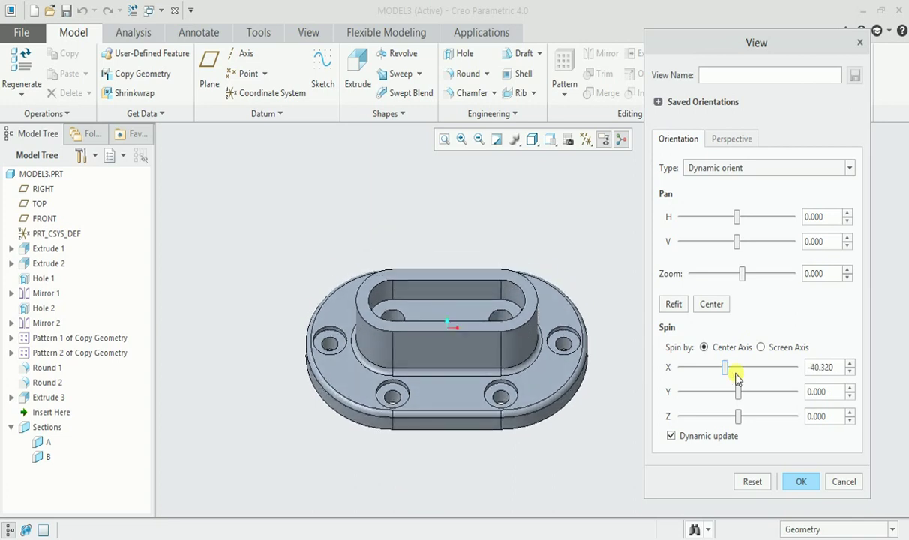
double_click(821, 366)
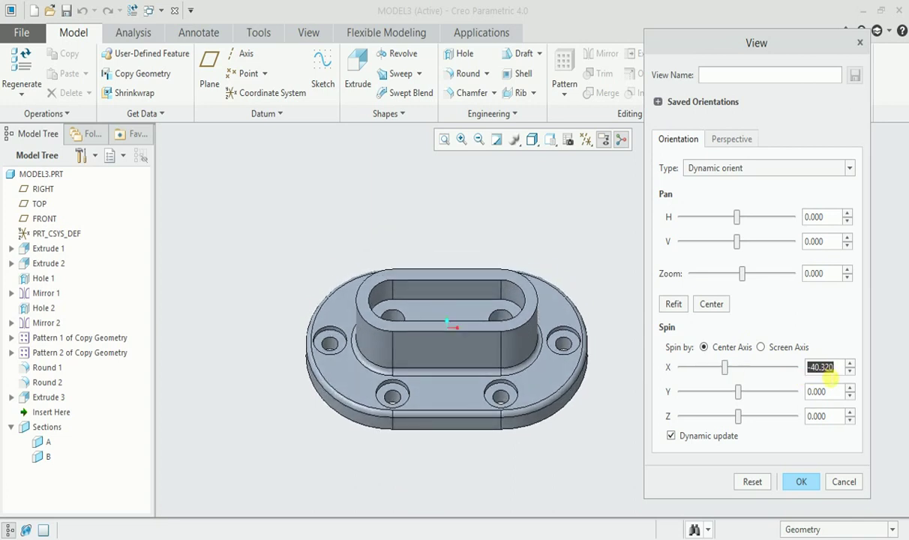
type("-30")
key("Return")
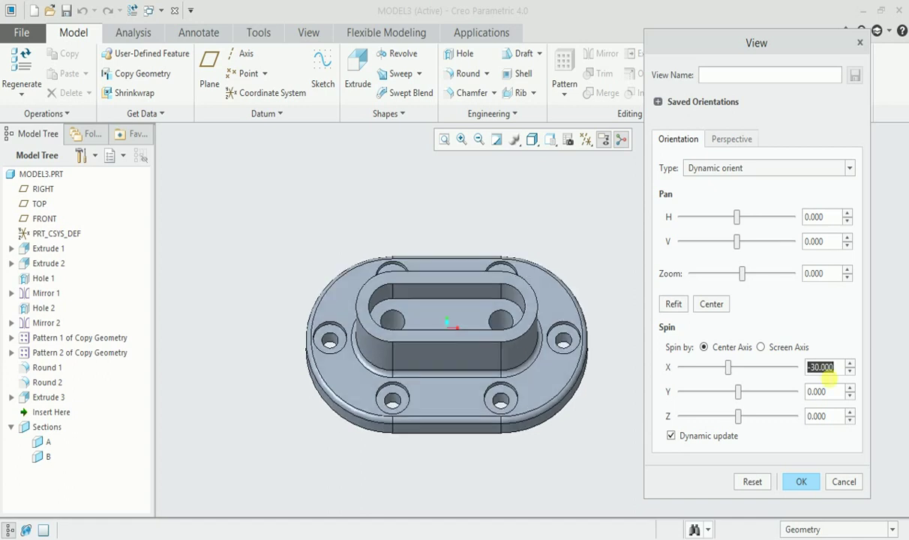
Step: Spin the part about its center Z axis and set the angle to exactly 30 degrees
left_click(738, 419)
mouse_move(739, 421)
left_mouse_down()
mouse_move(726, 418)
mouse_move(754, 418)
mouse_move(733, 417)
mouse_move(741, 418)
left_mouse_up()
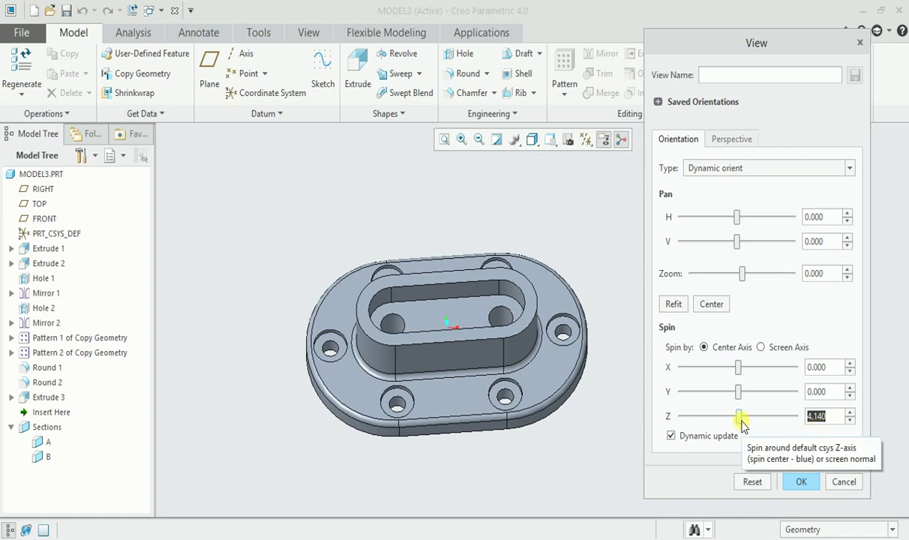
left_click_drag(738, 418, 745, 416)
double_click(819, 416)
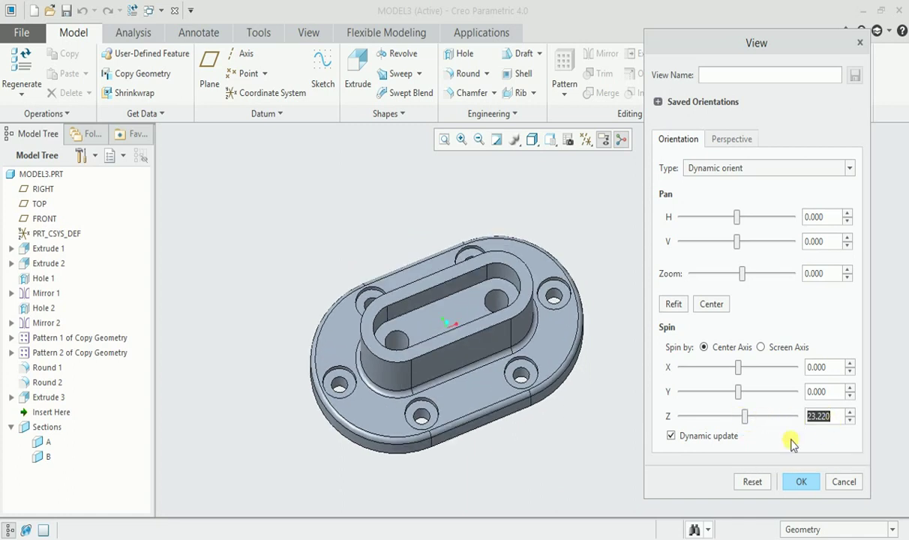
type("30")
key("Return")
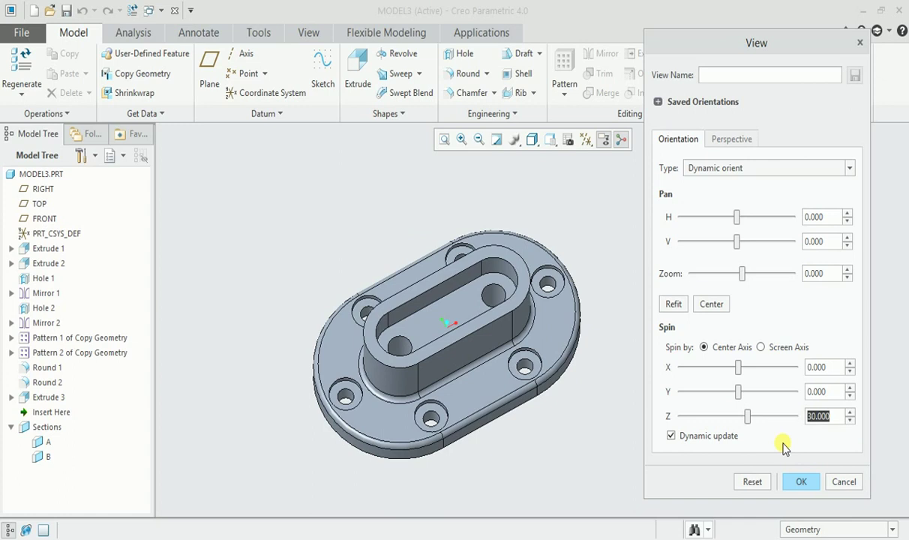
mouse_move(735, 394)
left_mouse_down()
mouse_move(725, 392)
mouse_move(749, 392)
mouse_move(726, 393)
mouse_move(739, 399)
left_mouse_up()
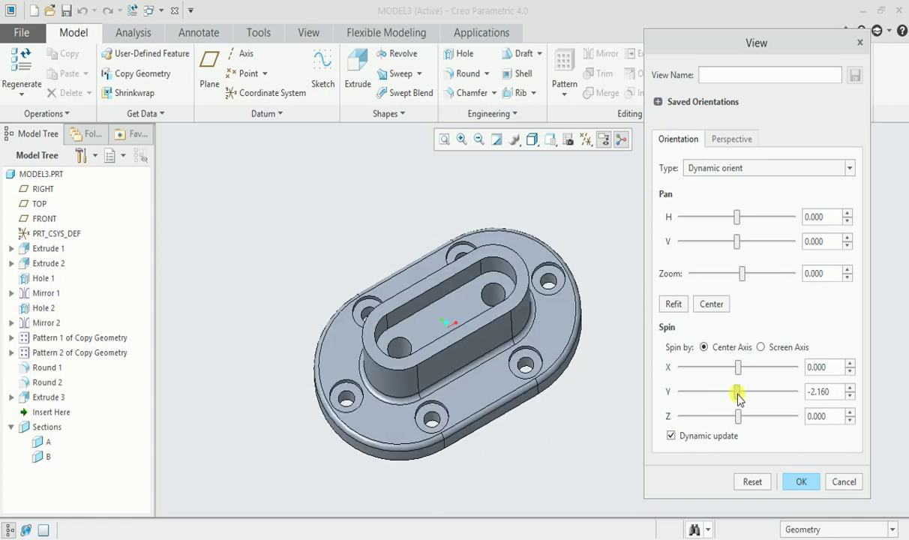
double_click(806, 391)
type("0")
key("Return")
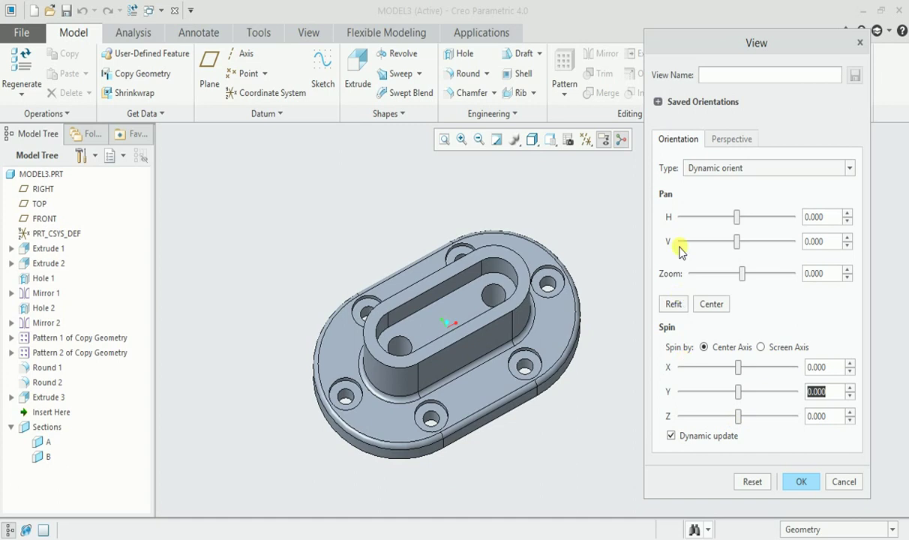
Step: Save the tilted orientation as a new view named View A and finish reorienting
left_click(657, 102)
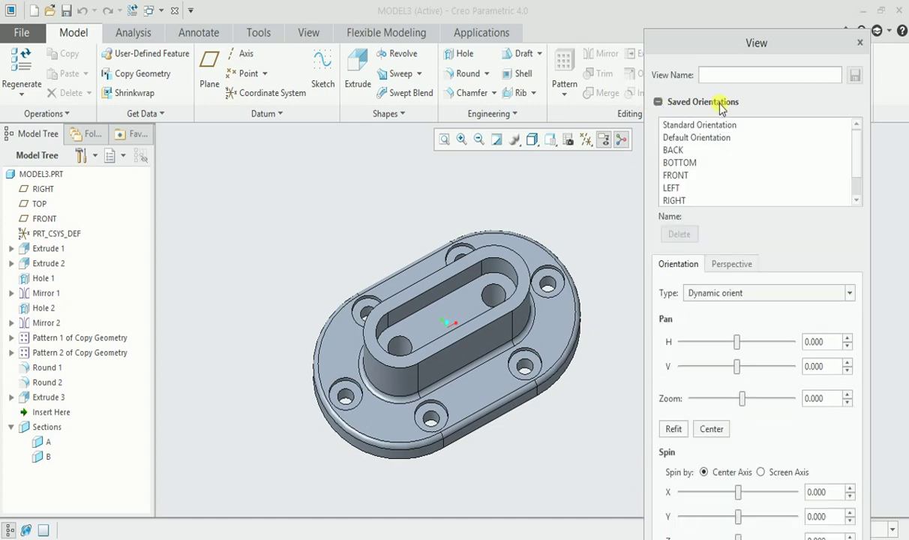
left_click(686, 124)
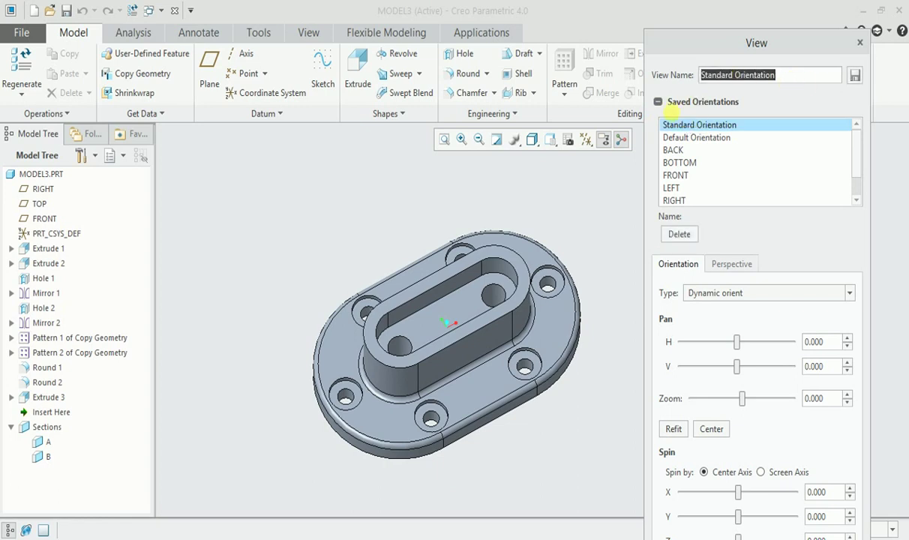
left_click(657, 102)
left_click_drag(787, 76, 705, 75)
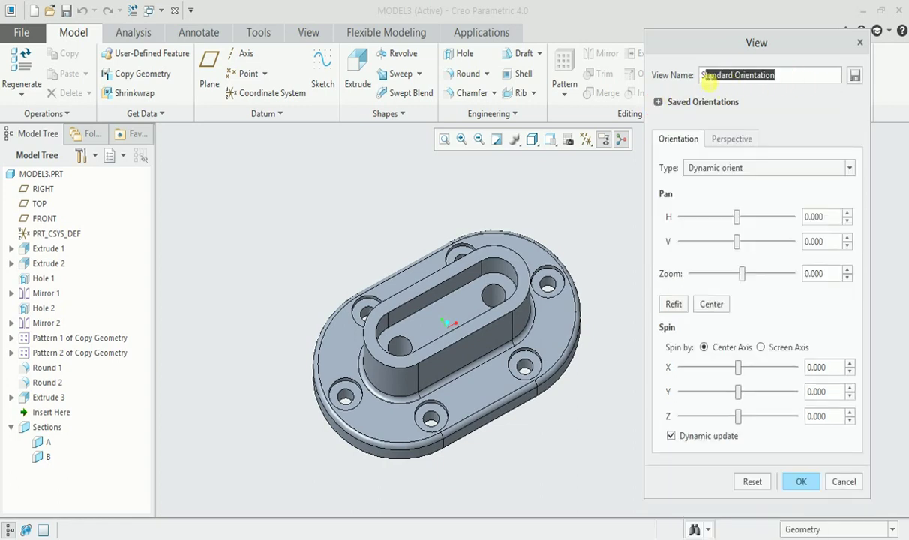
key("BackSpace")
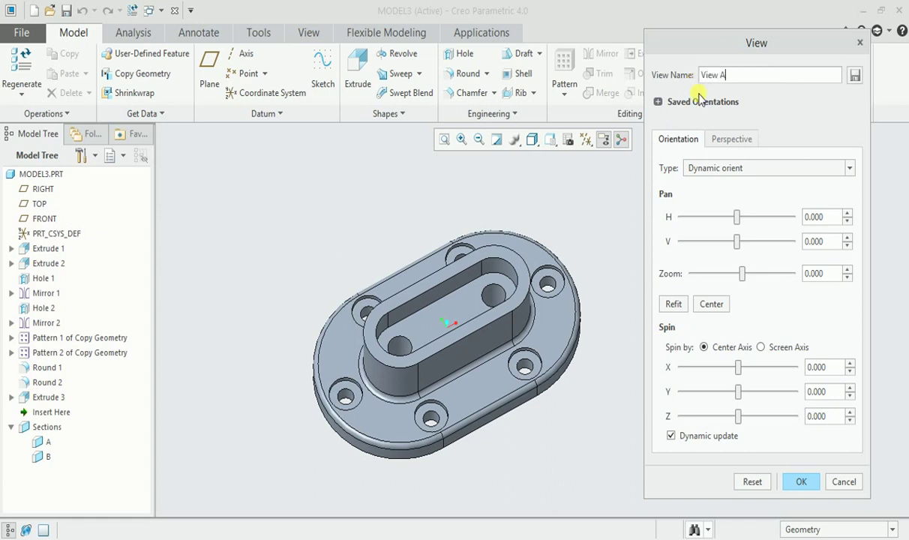
left_click(855, 78)
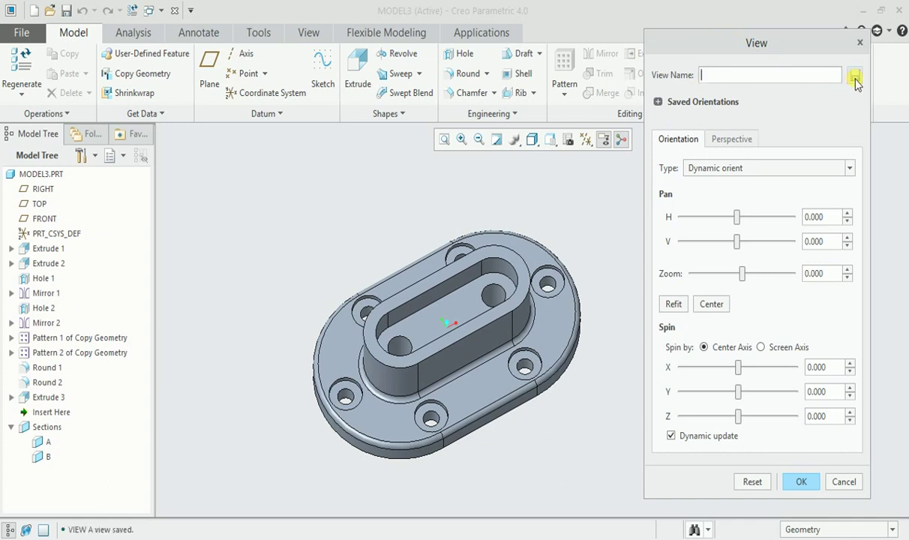
left_click(799, 482)
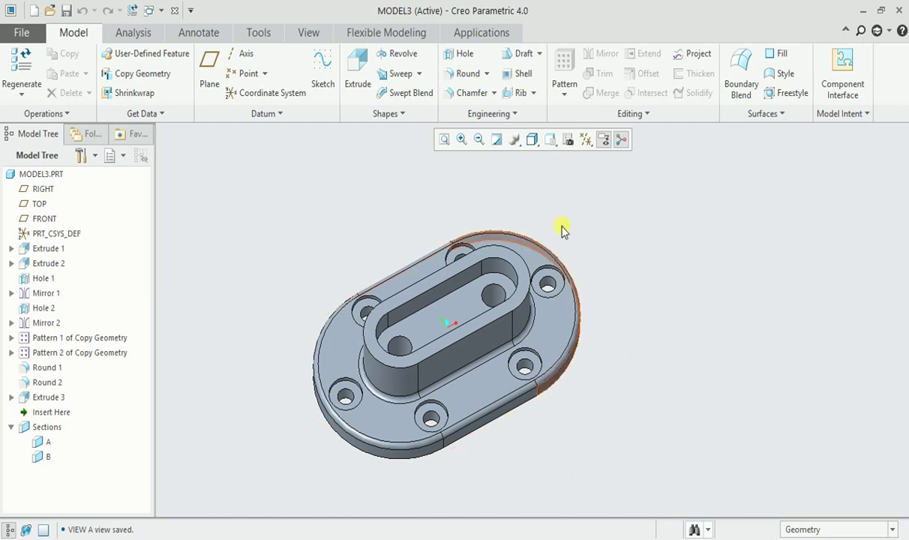
Step: Check the saved VIEW A orientation by recalling it, rotating the part away and recalling it again
left_click(551, 141)
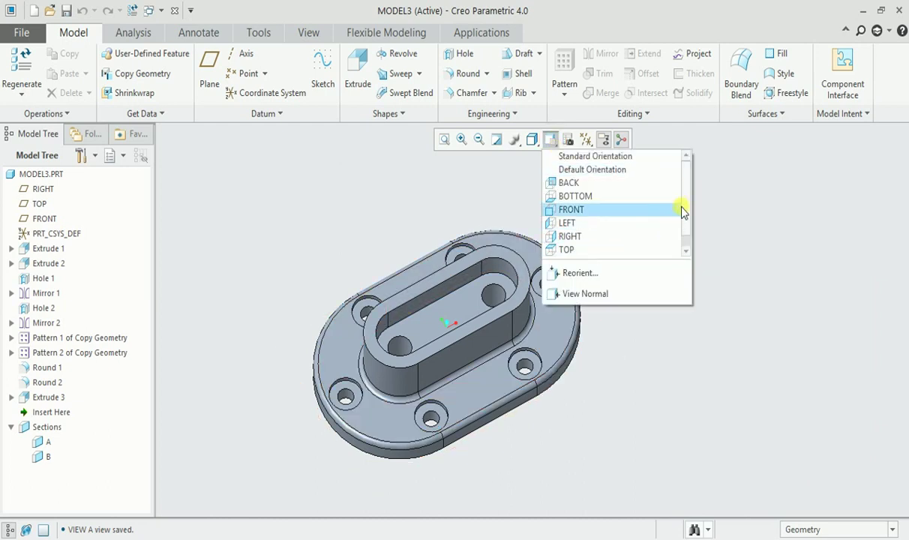
left_click_drag(684, 210, 685, 229)
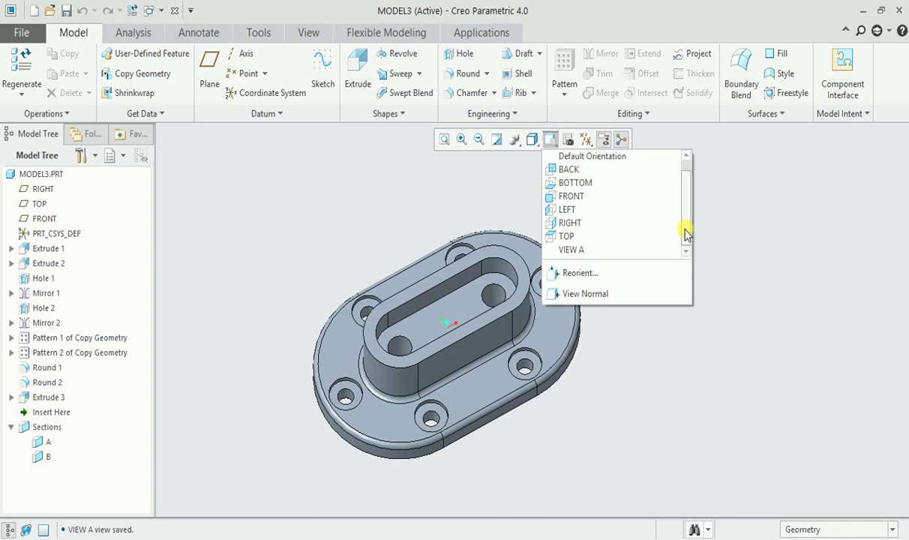
left_click(571, 252)
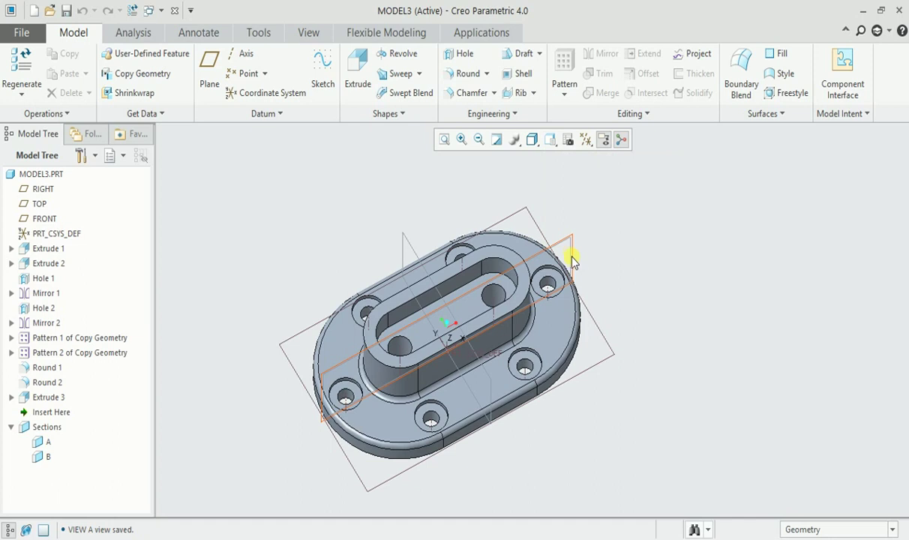
middle_click_drag(542, 483, 627, 394)
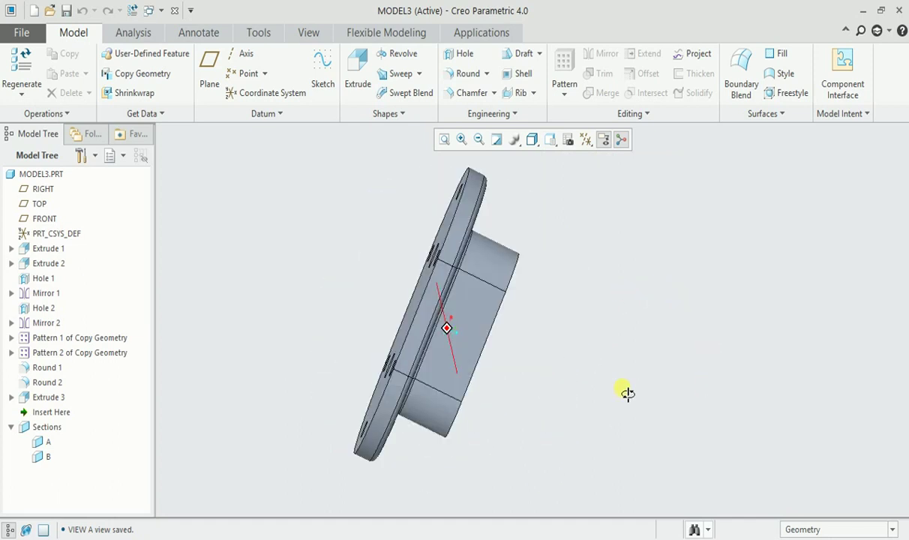
left_click(551, 140)
left_click(687, 251)
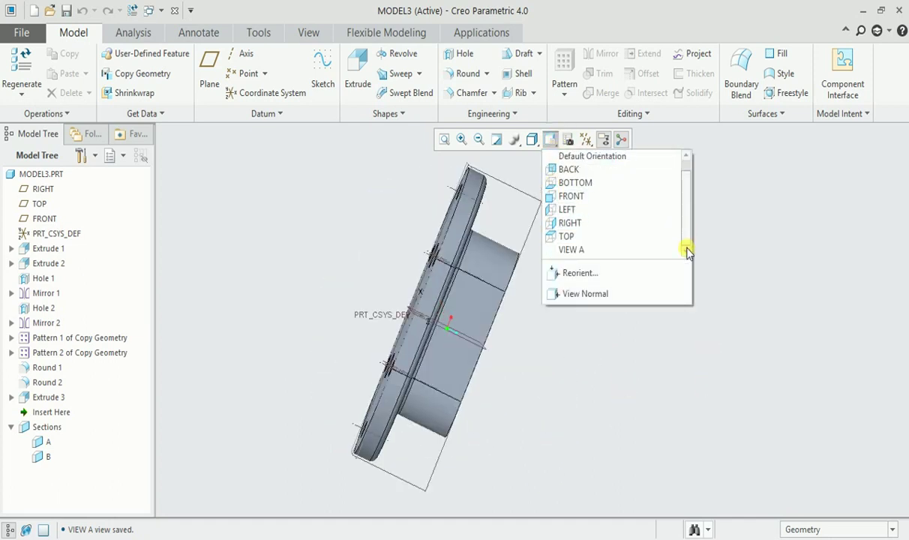
left_click(595, 250)
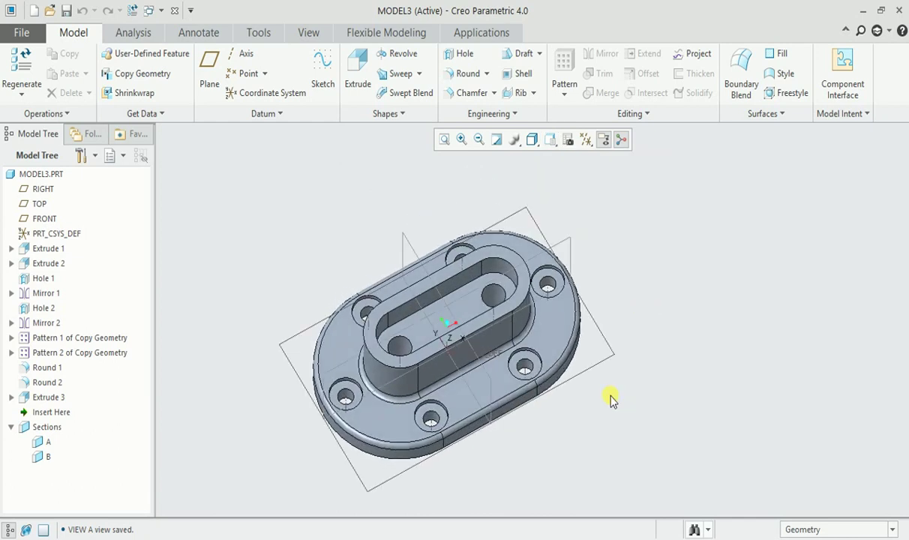
Step: Switch to the DRW0003 drawing and place a general view of the part with No Combined State on the sheet's upper half
left_click(163, 12)
left_click(184, 44)
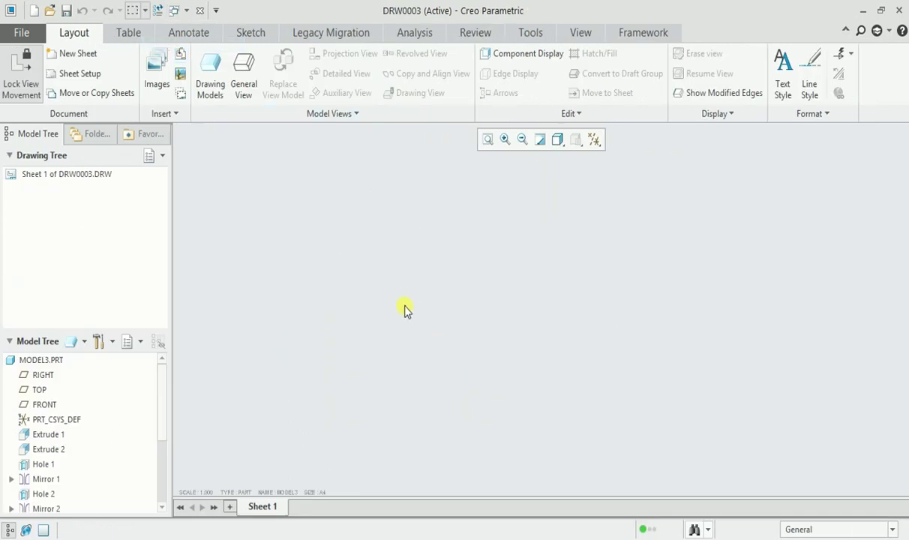
left_click(254, 86)
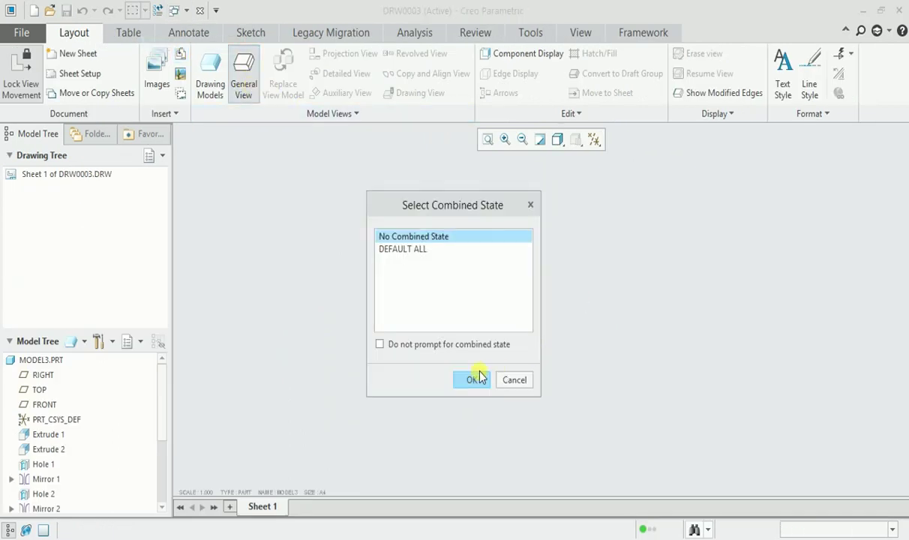
left_click(471, 381)
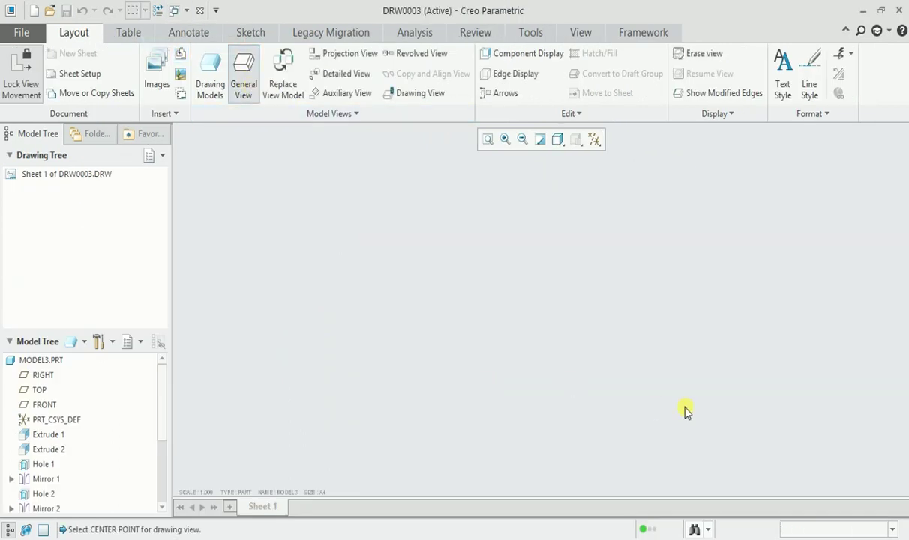
left_click(453, 271)
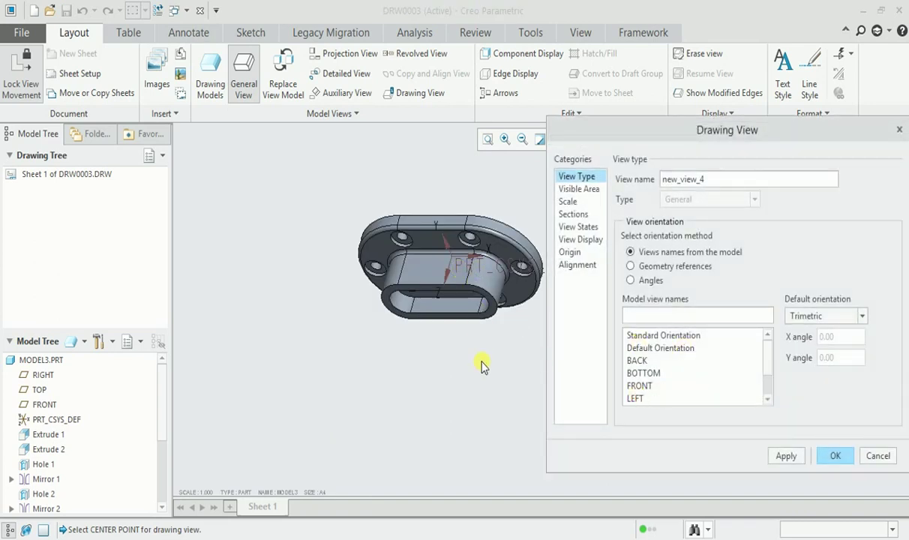
left_click_drag(482, 365, 412, 359)
Step: Apply the saved FRONT, TOP and finally VIEW A model orientations in turn to the new drawing view
left_click(638, 386)
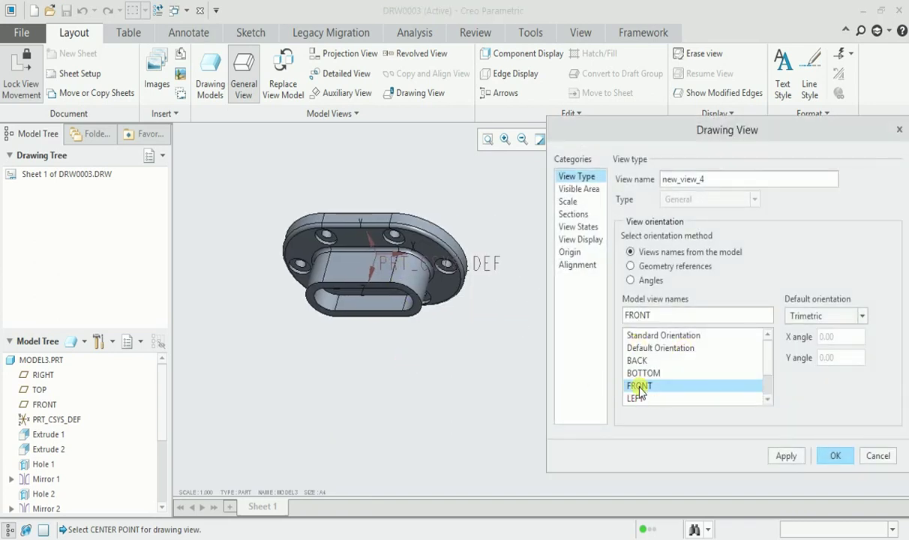
left_click(781, 456)
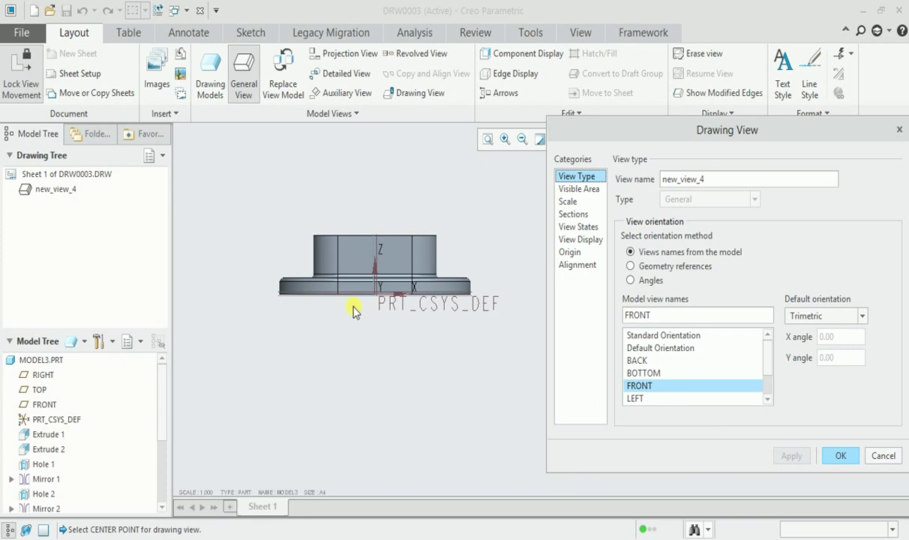
left_click_drag(767, 359, 767, 375)
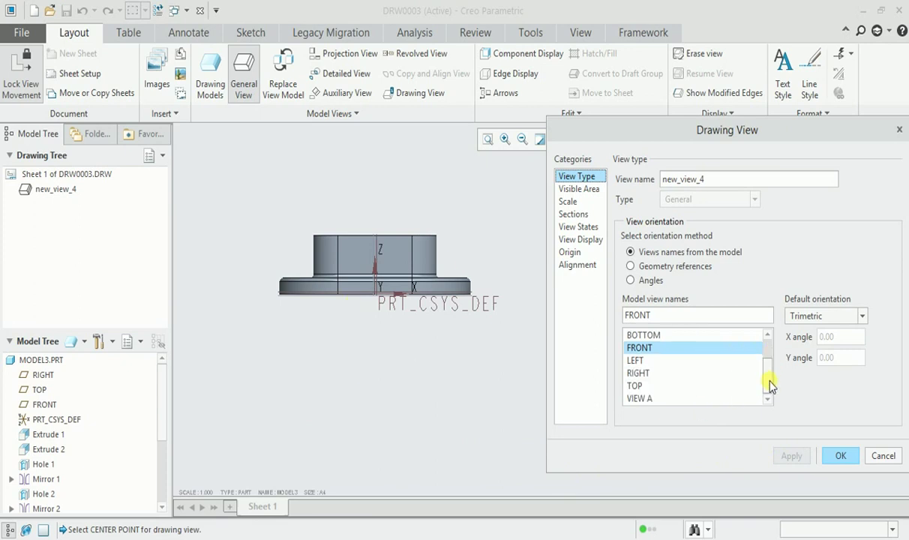
left_click(630, 386)
left_click(790, 456)
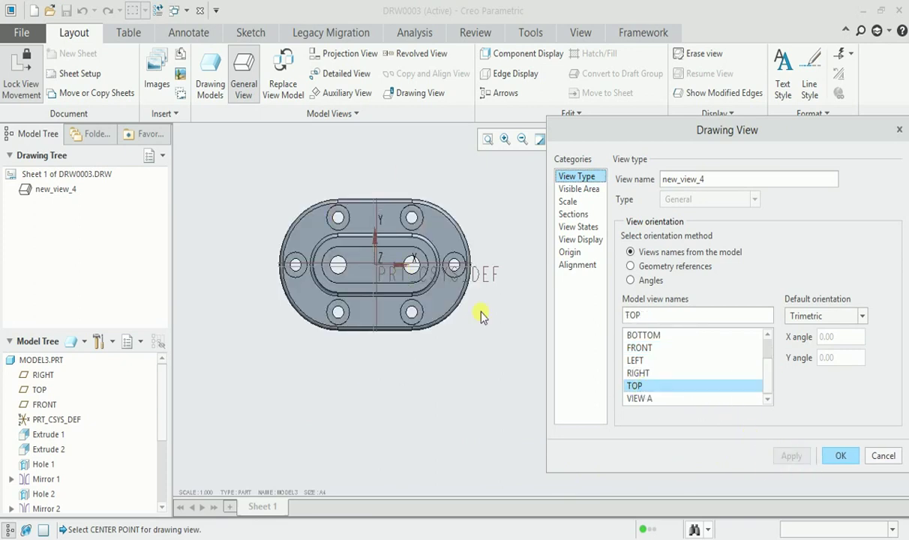
left_click(649, 399)
left_click(778, 456)
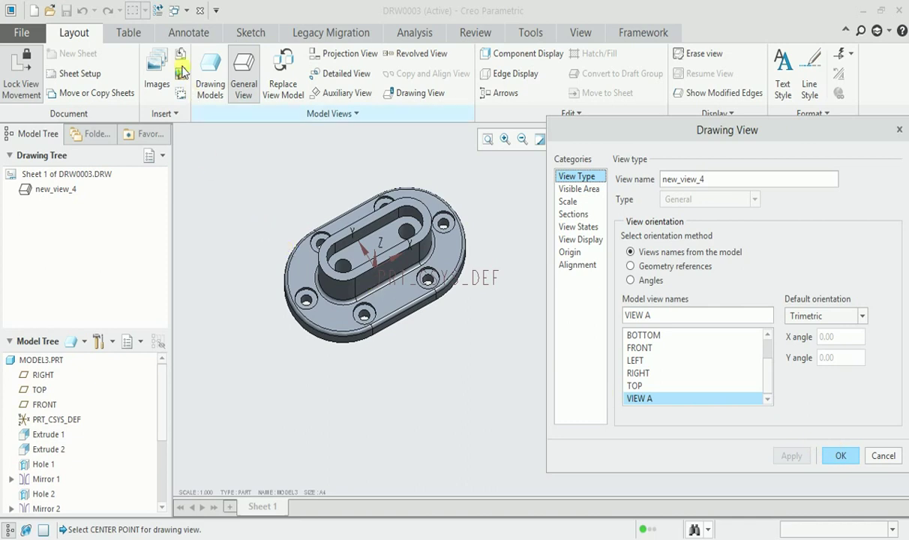
Step: Return to the MODEL3.PRT part window
left_click(187, 15)
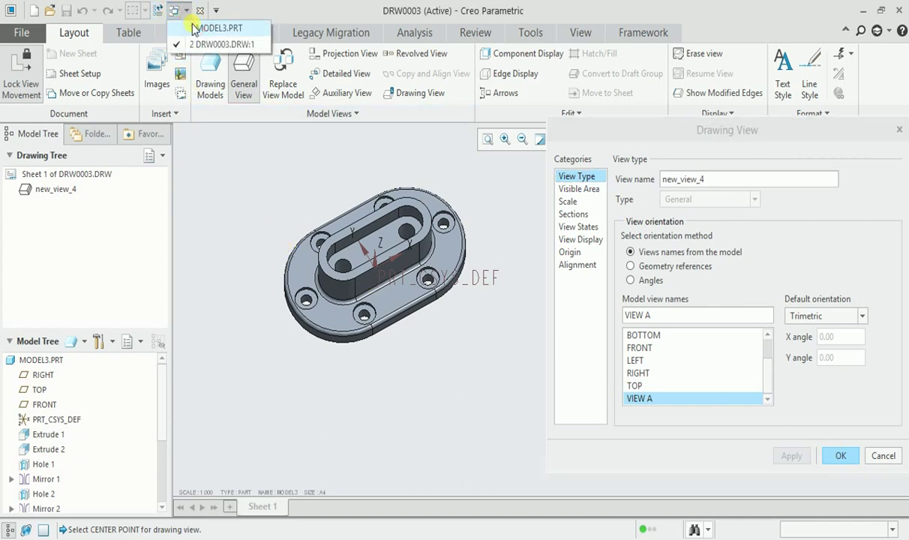
left_click(213, 26)
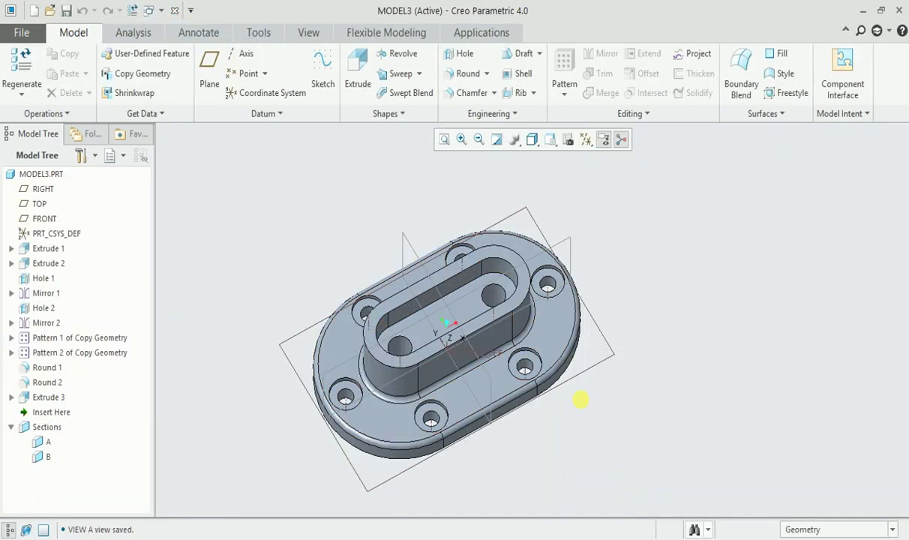
middle_click_drag(572, 409, 587, 393, "shift")
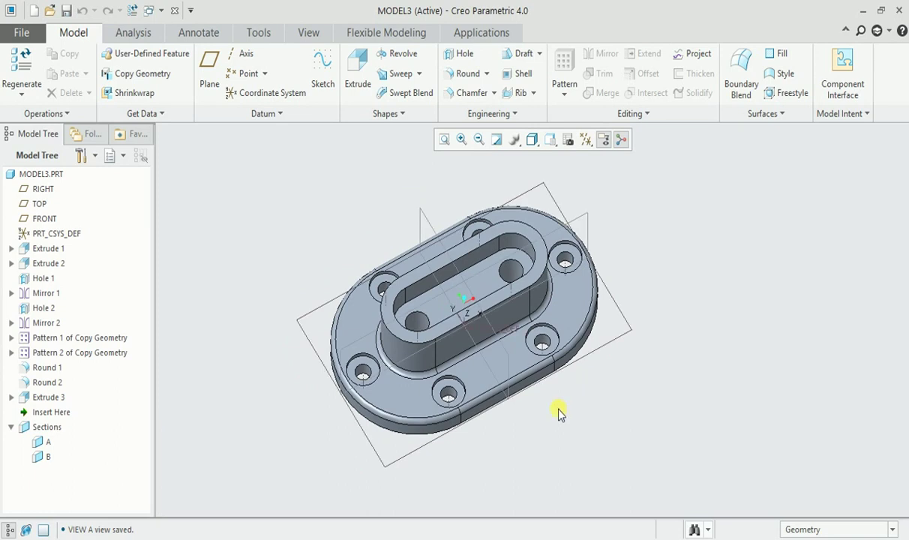